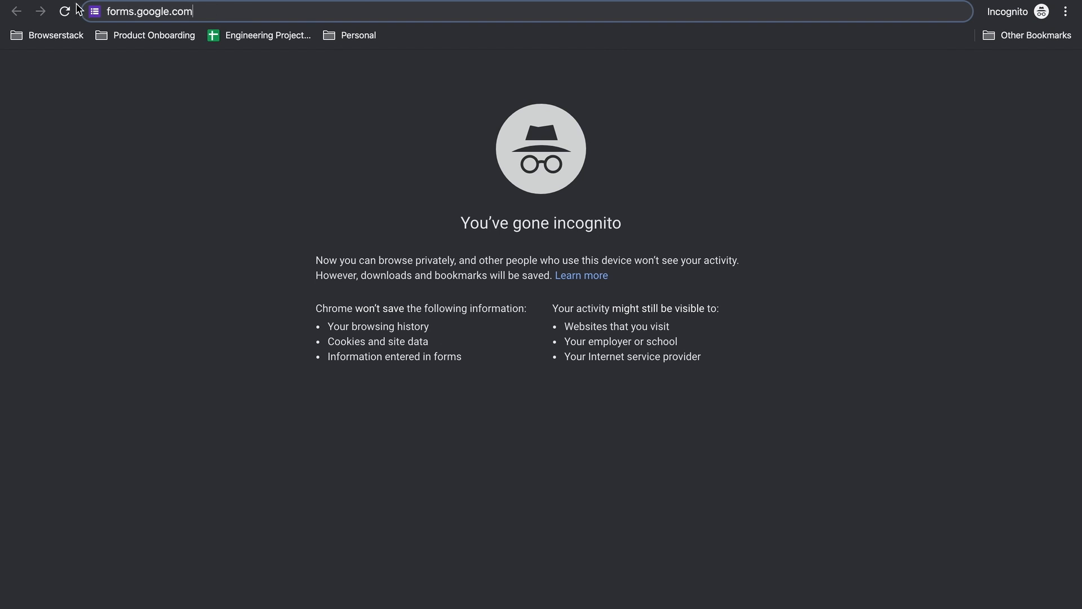
# Step: Load forms.google.com in the incognito Chrome window
pyautogui.press('Return')
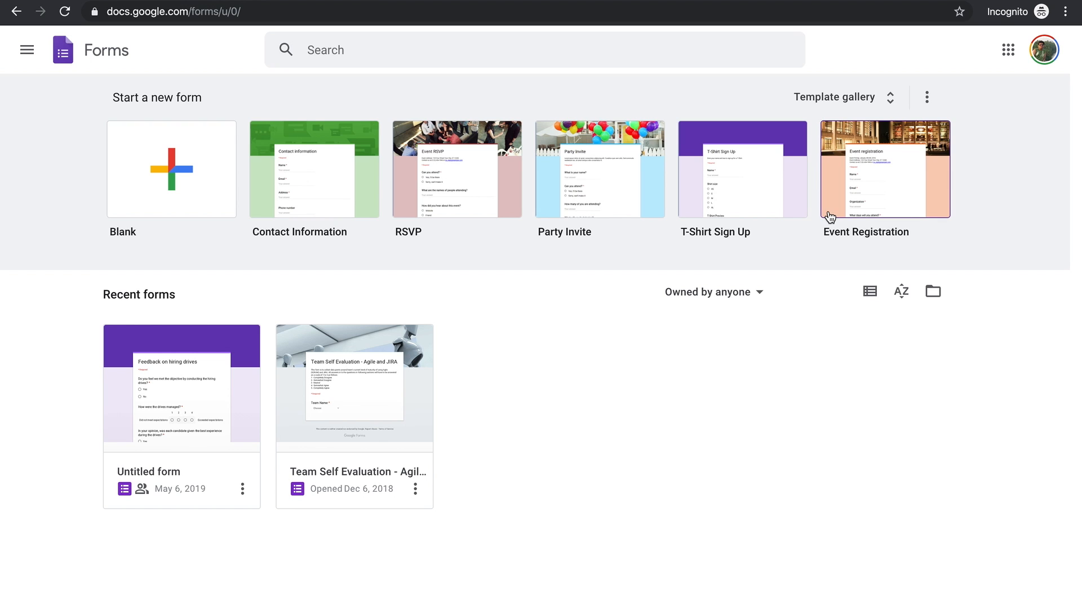
pyautogui.click(890, 95)
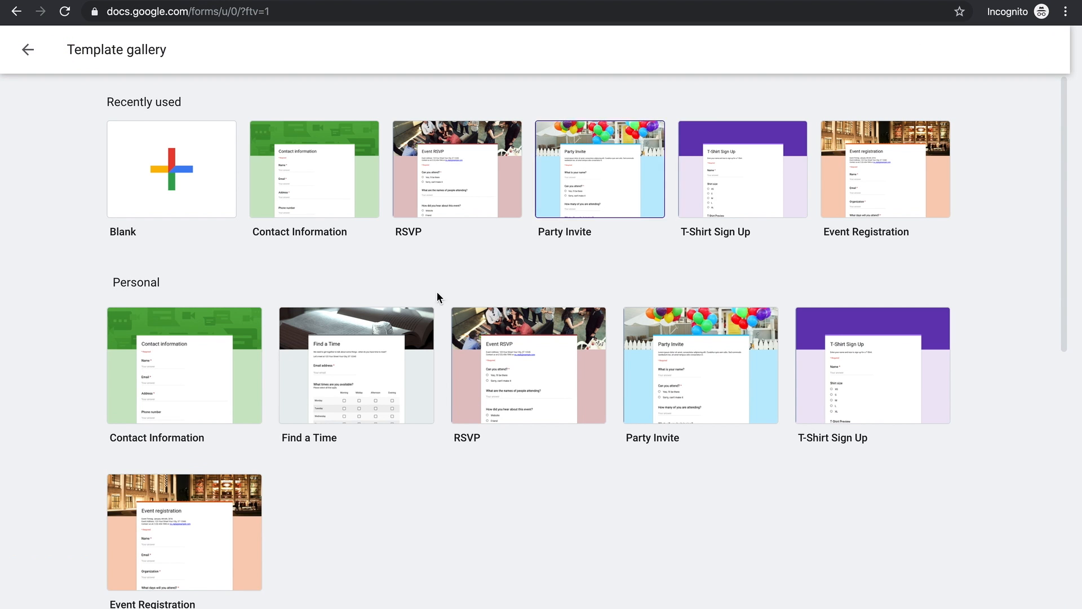
pyautogui.scroll(-5, 354, 451)
pyautogui.scroll(-4, 354, 451)
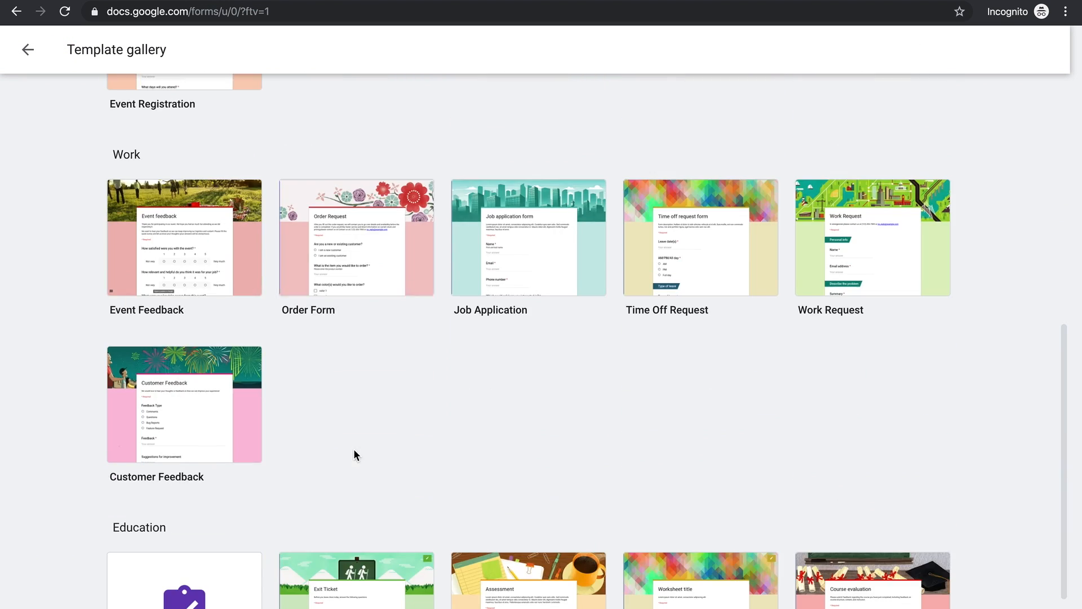
pyautogui.scroll(-2, 354, 451)
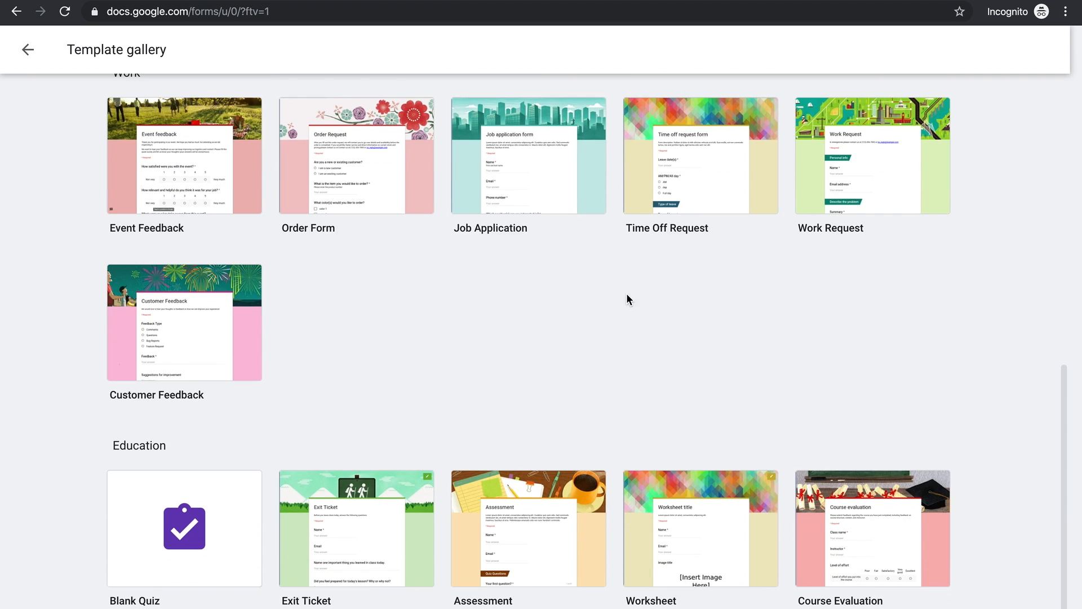
pyautogui.scroll(10, 627, 296)
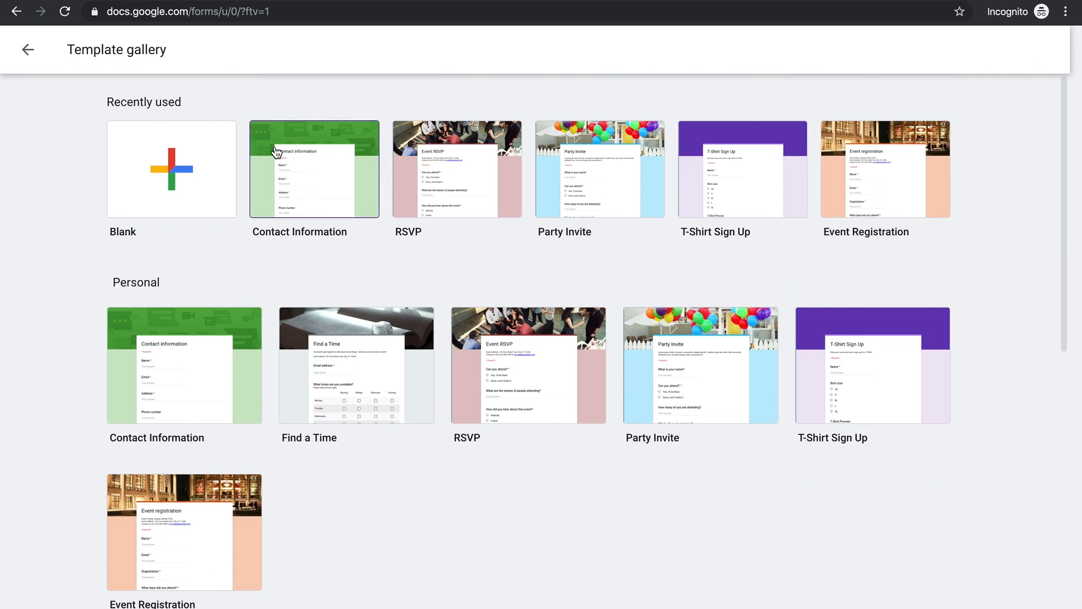
pyautogui.click(27, 50)
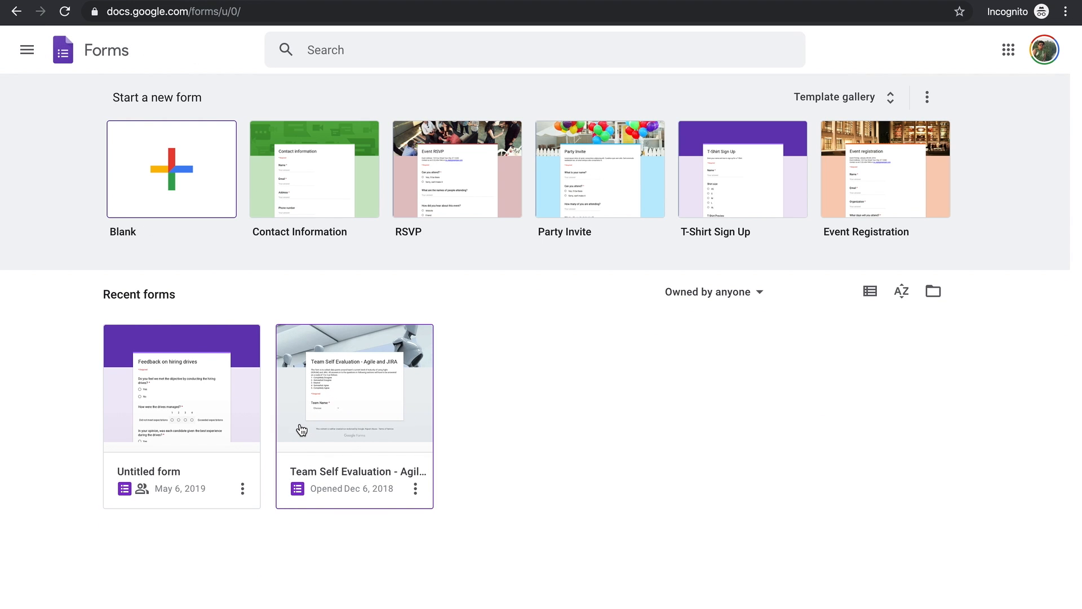
# Step: Open the Team Self Evaluation - Agile and JIRA form in a new tab, then return home
pyautogui.click(416, 490)
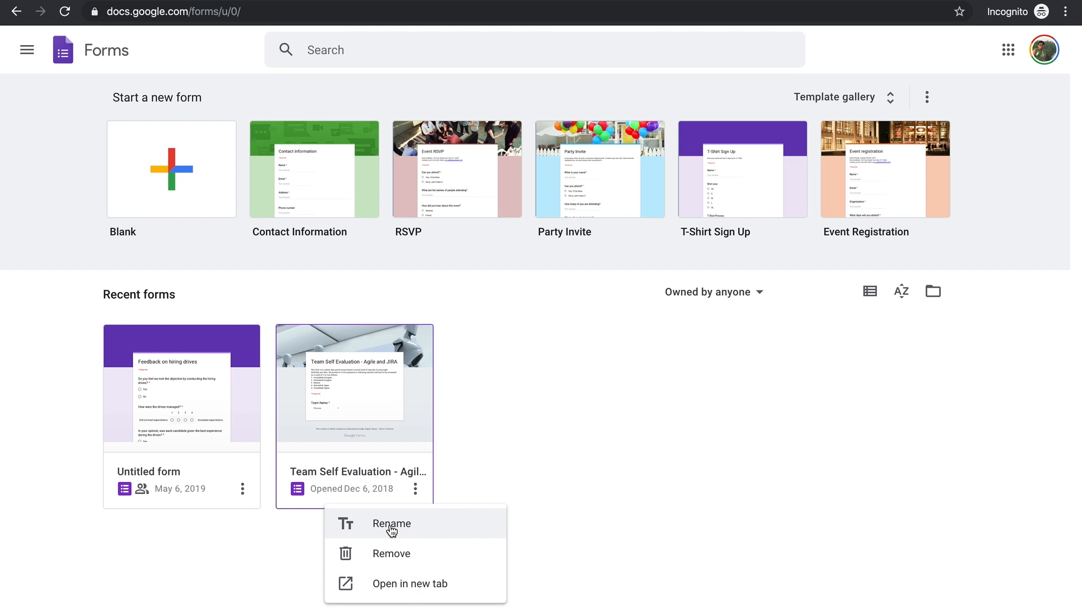
pyautogui.click(406, 589)
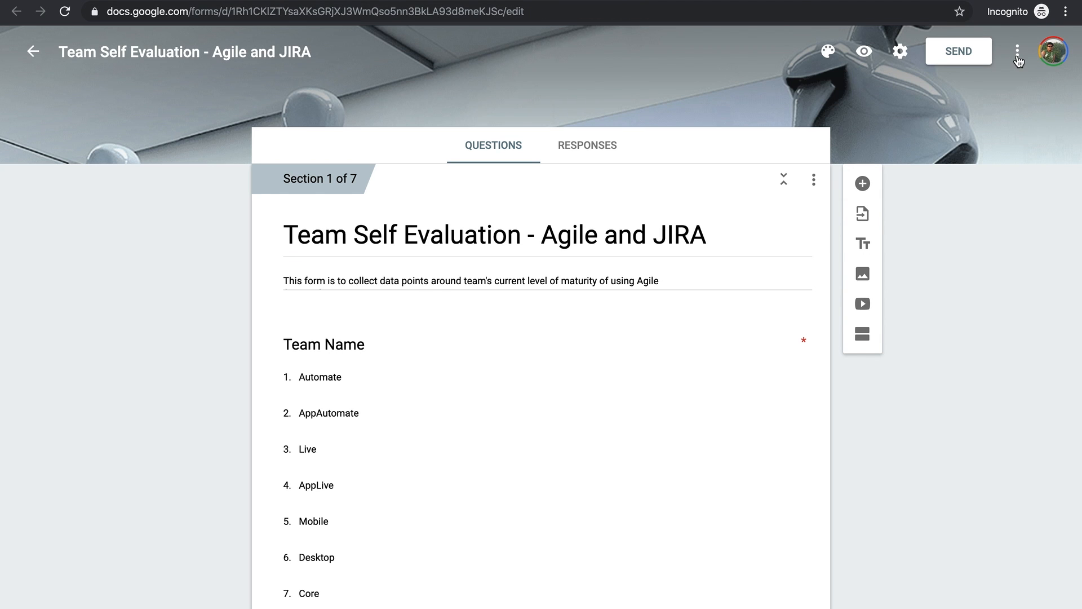
pyautogui.click(1017, 52)
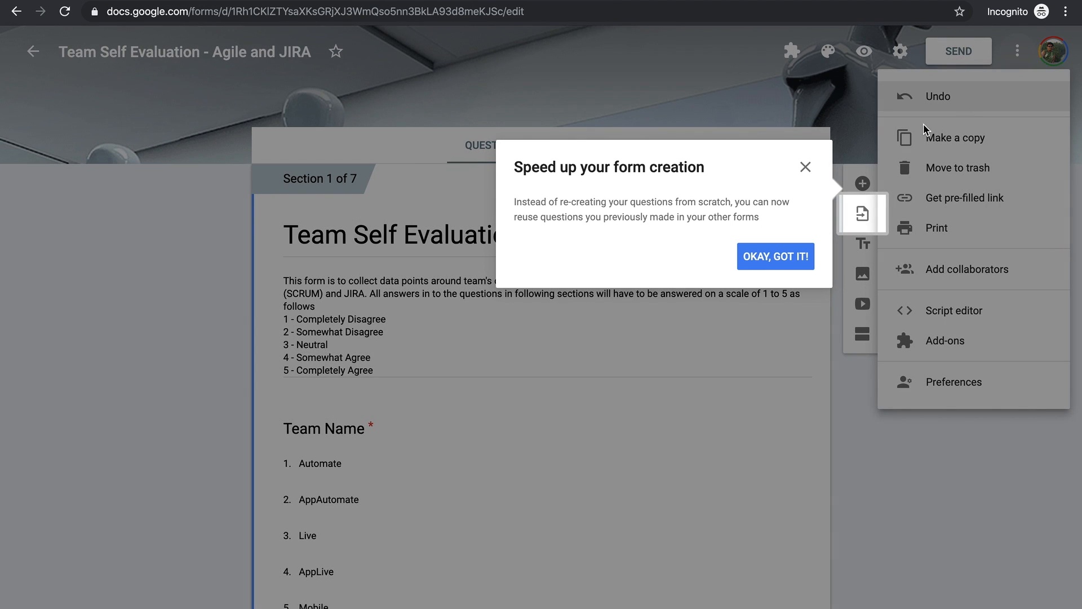
pyautogui.click(777, 259)
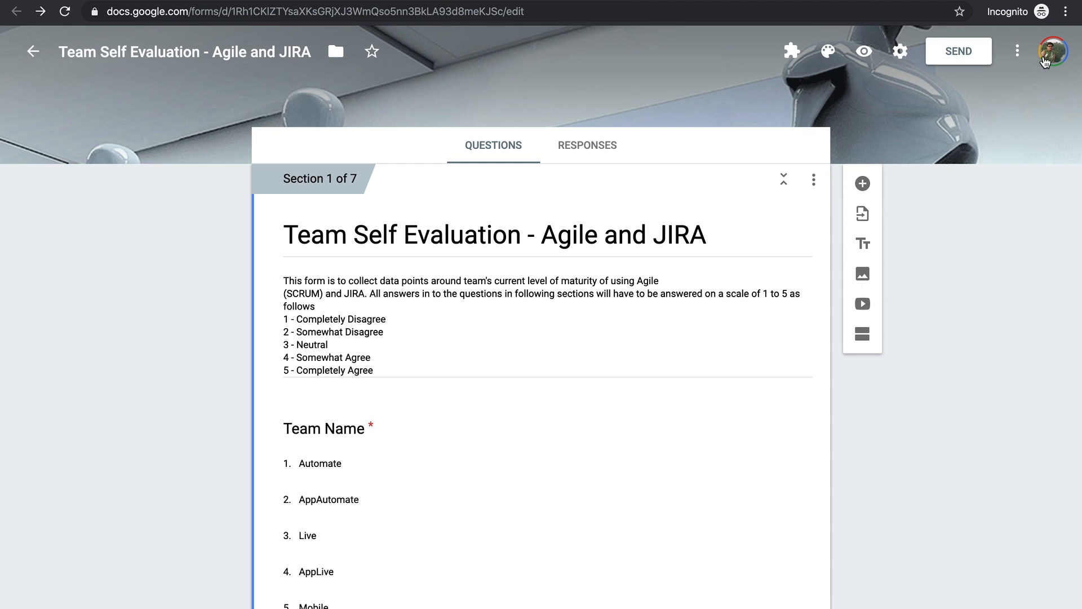
pyautogui.click(1018, 52)
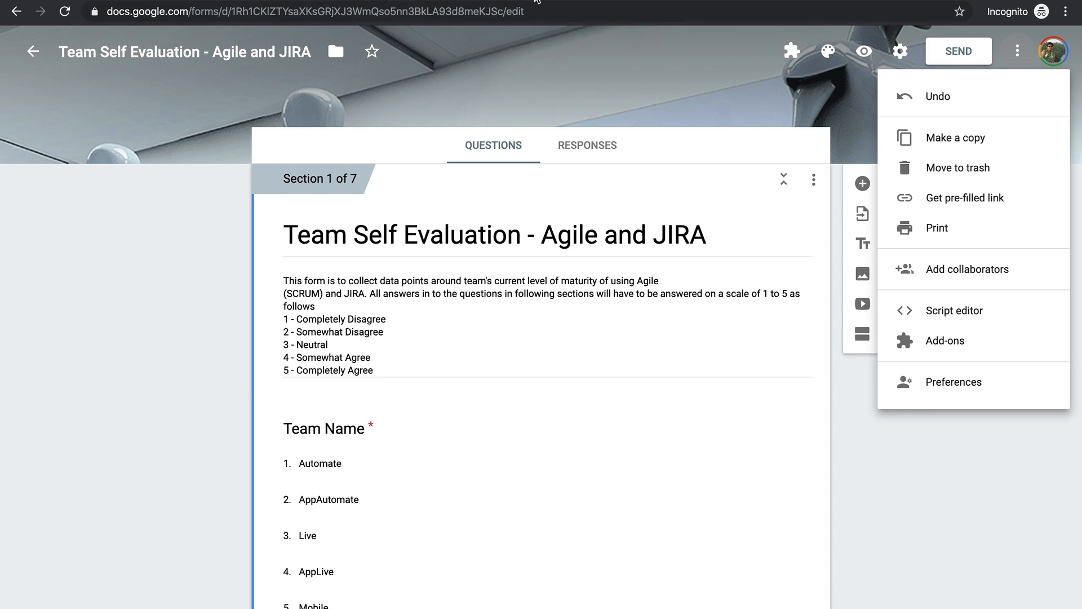
pyautogui.click(539, 0)
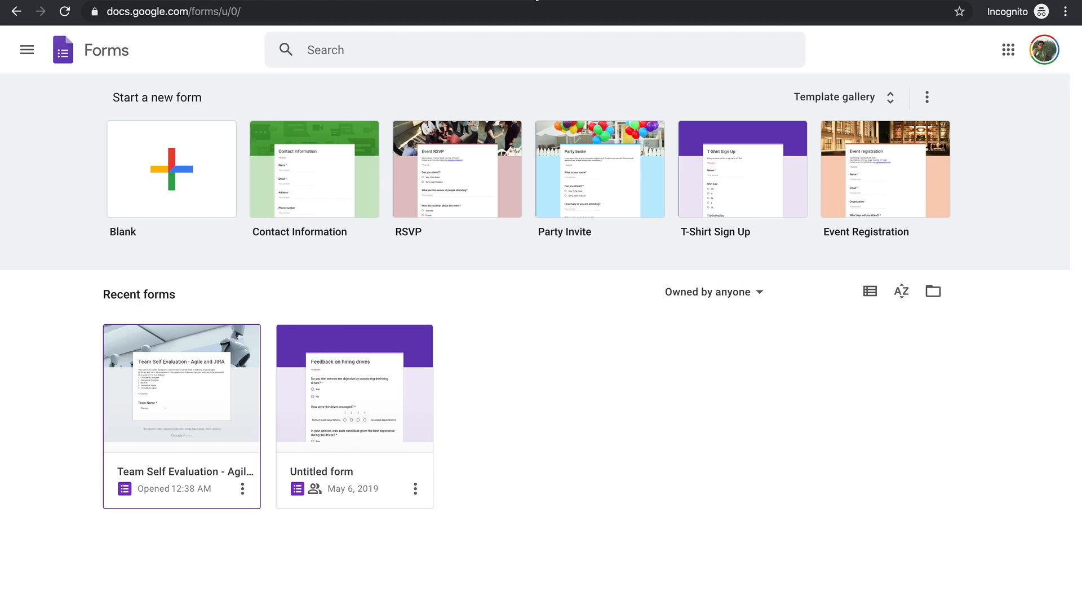
# Step: Create a new blank Untitled form from the Blank template
pyautogui.rightClick(323, 391)
pyautogui.click(558, 389)
pyautogui.click(596, 430)
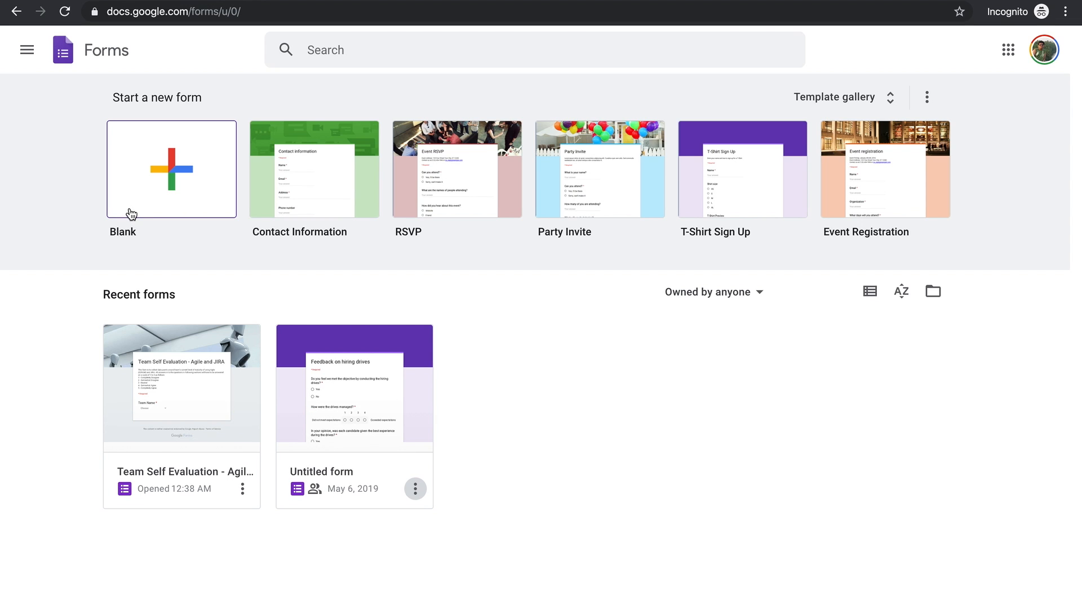
pyautogui.click(165, 192)
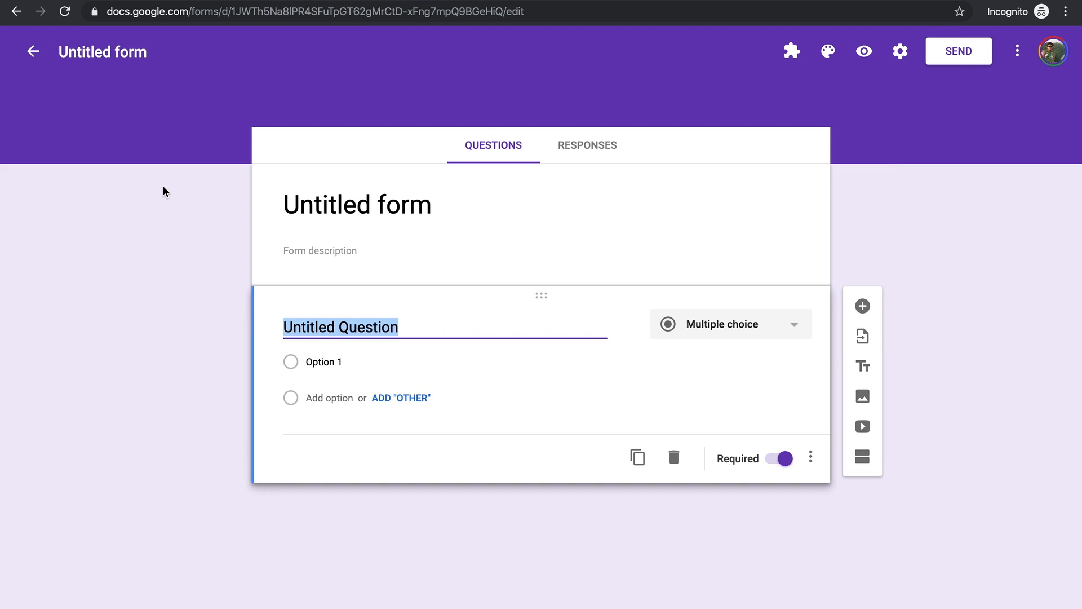
pyautogui.click(897, 51)
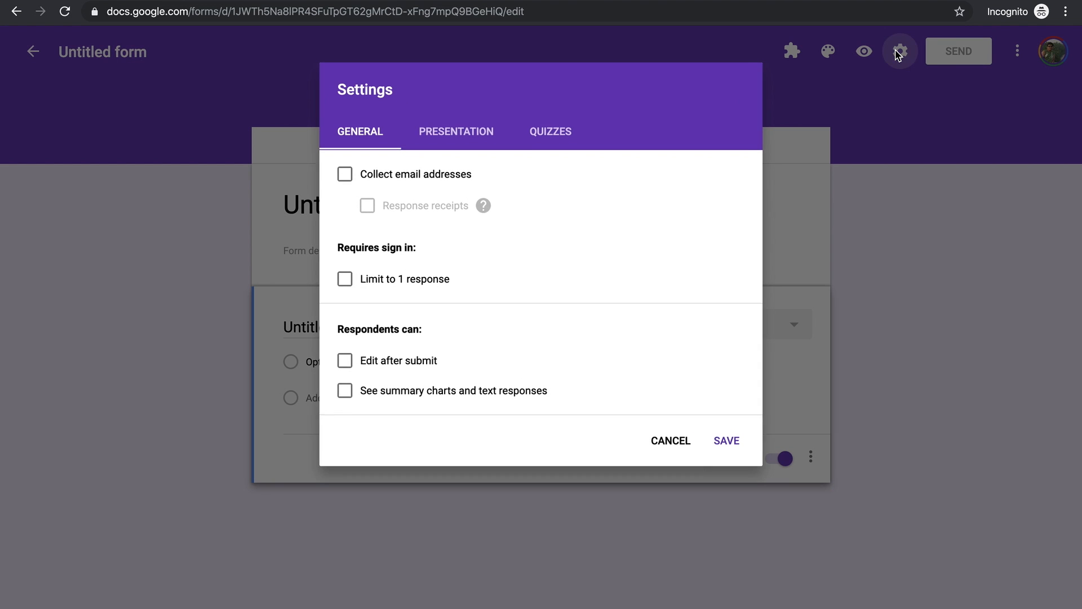
# Step: Enable Collect email addresses and Limit to 1 response in the form settings
pyautogui.click(346, 177)
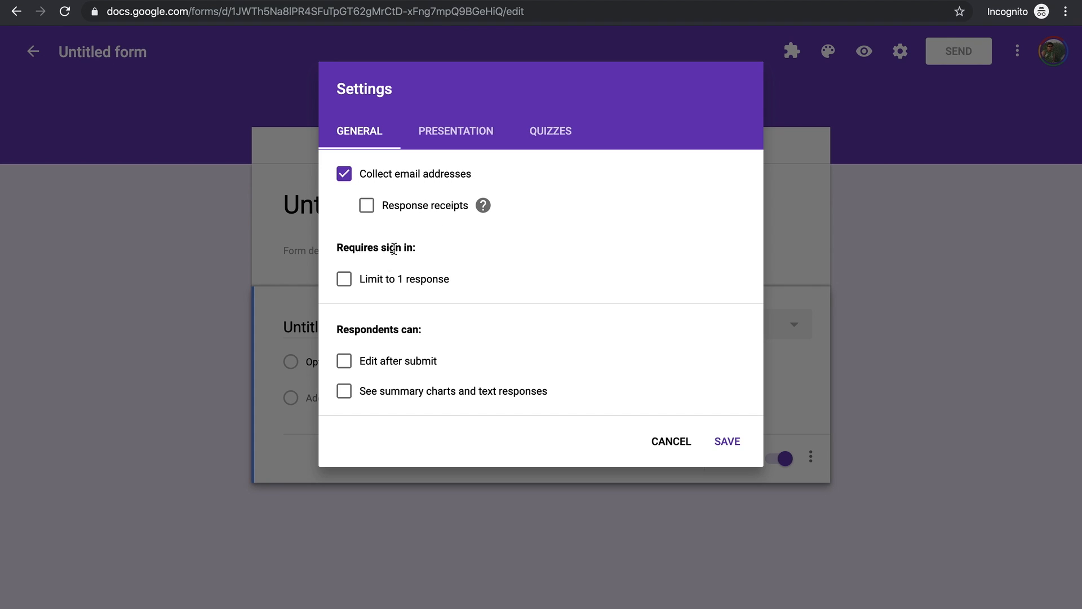
pyautogui.click(344, 285)
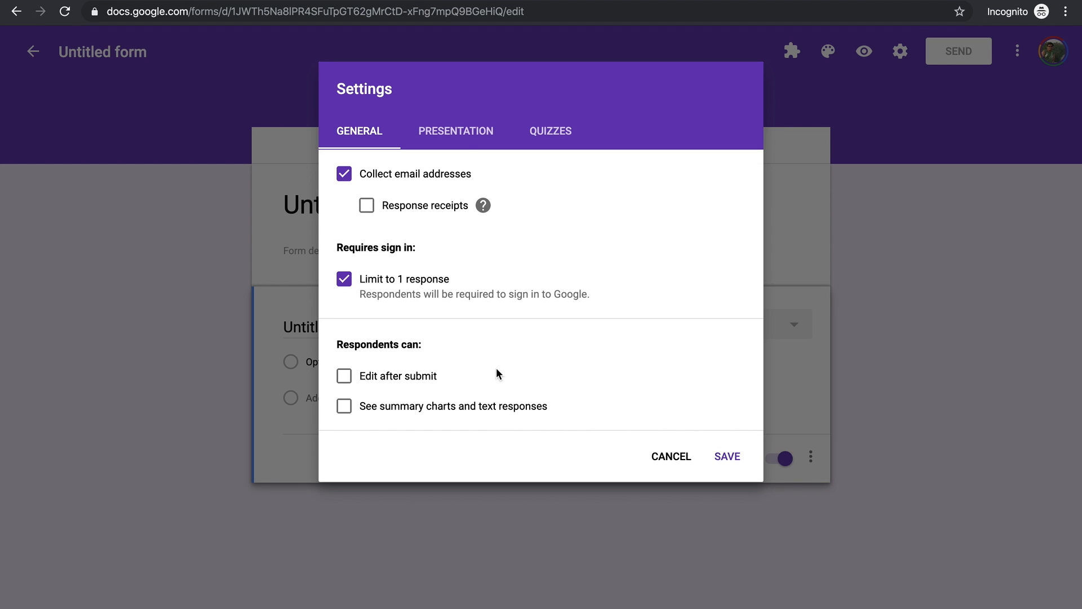
pyautogui.click(464, 134)
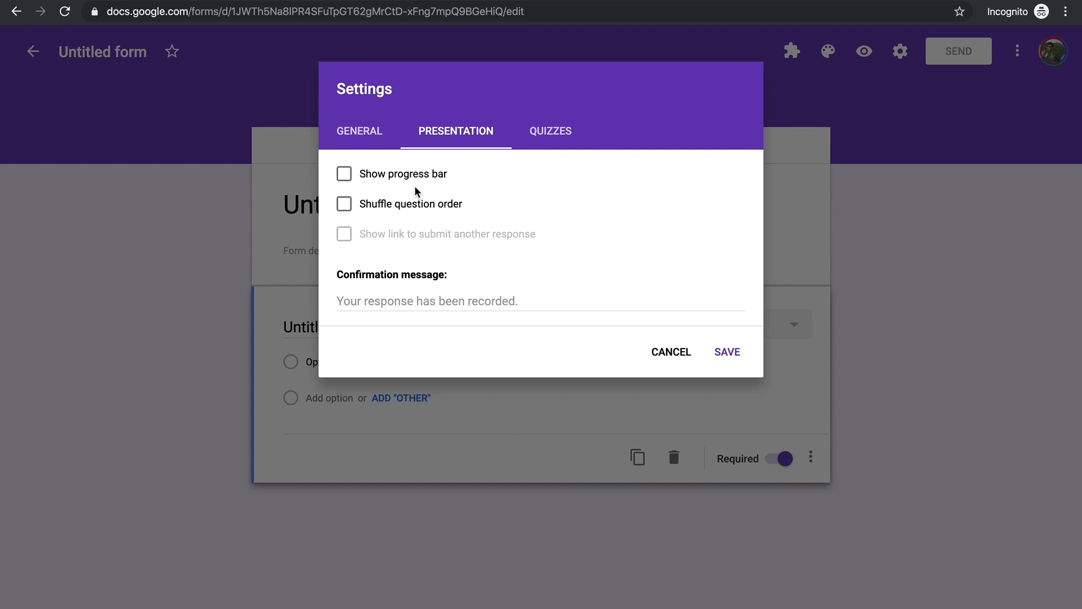
# Step: Enable Show progress bar and Shuffle question order in the presentation settings
pyautogui.click(353, 174)
pyautogui.click(351, 208)
pyautogui.click(566, 135)
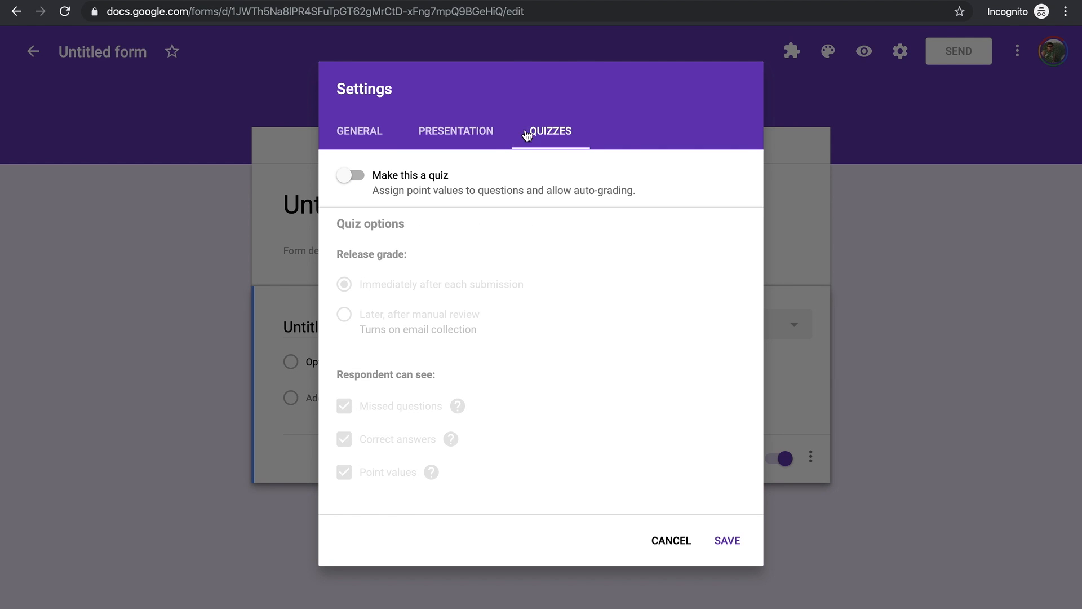
# Step: Make the form a quiz, hide correct answers and missed questions from respondents, and save
pyautogui.click(354, 180)
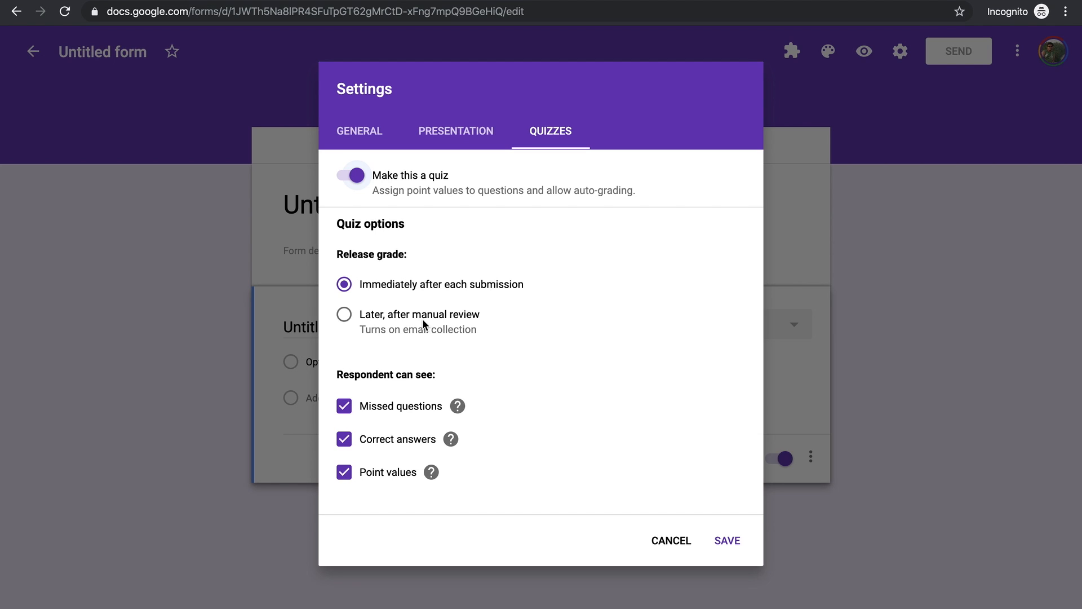
pyautogui.click(345, 440)
pyautogui.click(342, 410)
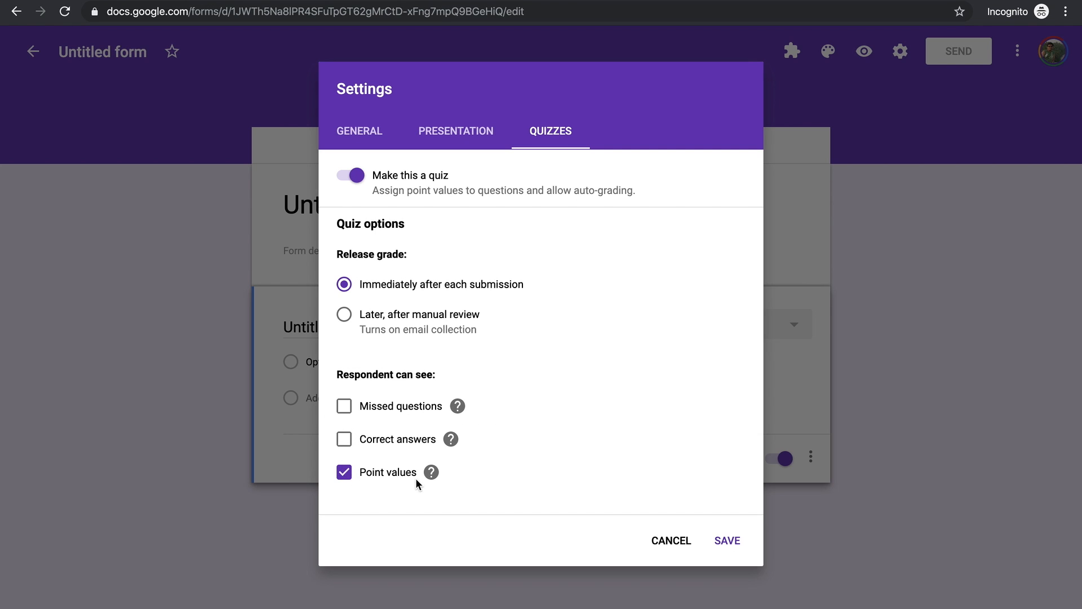
pyautogui.moveTo(437, 470)
pyautogui.click(725, 542)
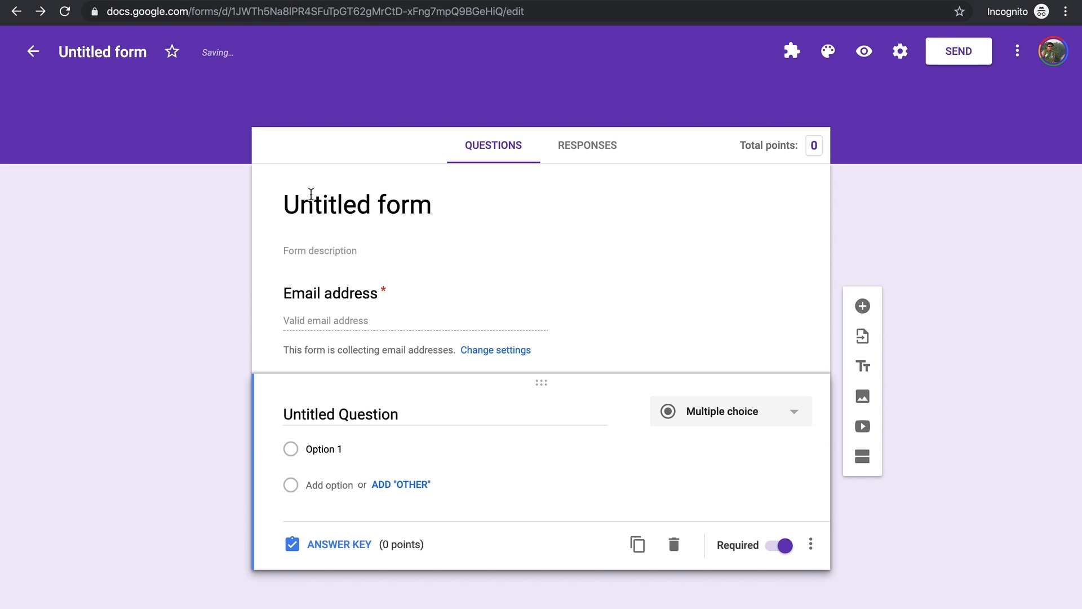
# Step: Title the form 'My first sample quiz'
pyautogui.click(326, 202)
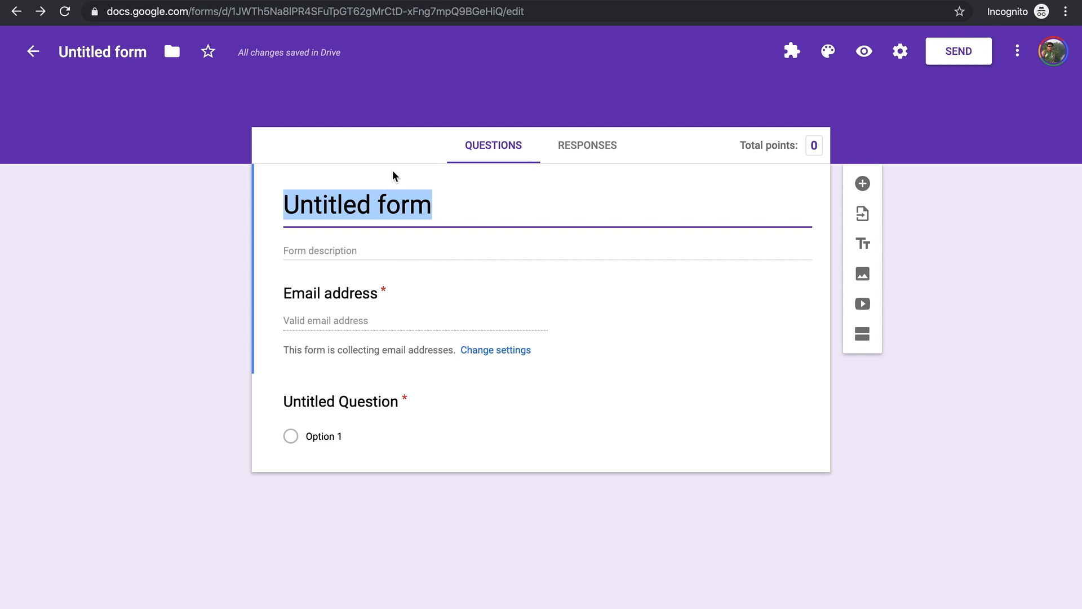
pyautogui.write('My first s')
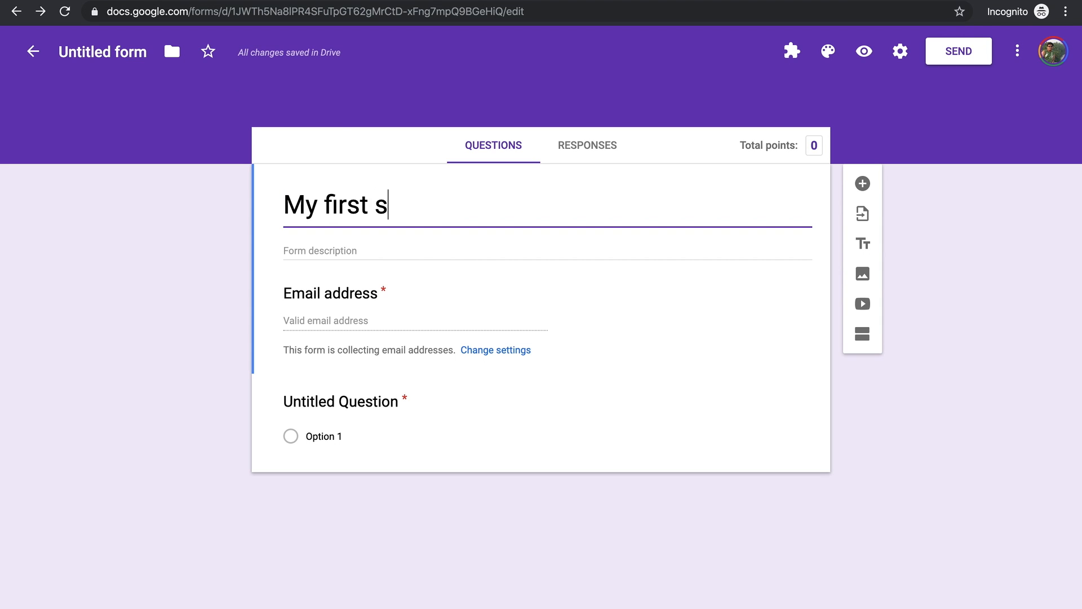
pyautogui.write('ample quic')
pyautogui.press('BackSpace')
pyautogui.write('z')
# Step: Add the description 'This is a test quiz I am preparing to showcase how to create a quiz on google forms'
pyautogui.click(323, 251)
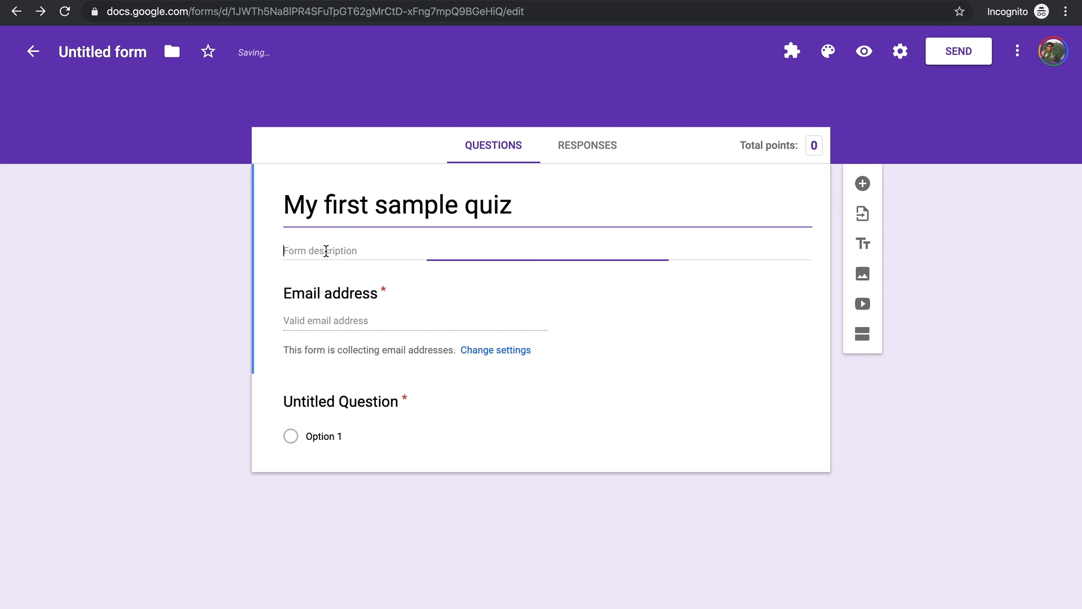
pyautogui.write('This is a ')
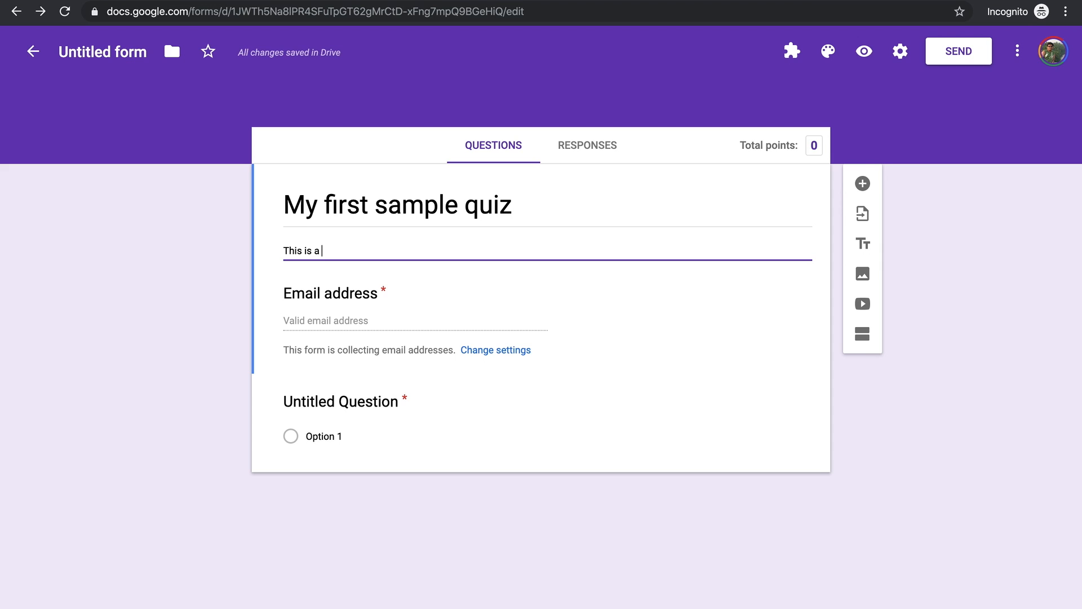
pyautogui.write('test quiz')
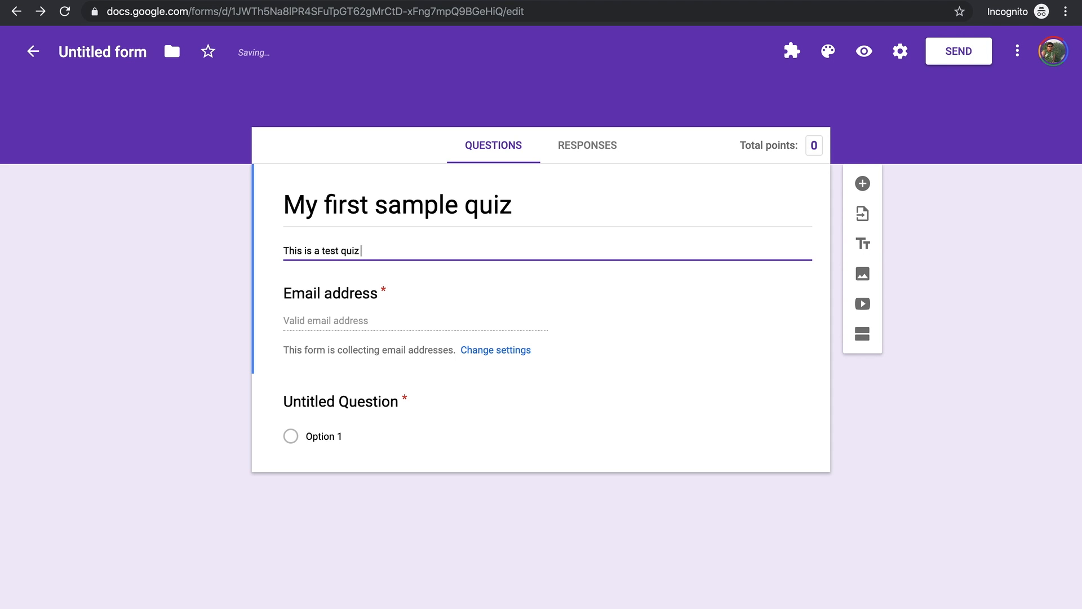
pyautogui.write(' I am preparing to showcas')
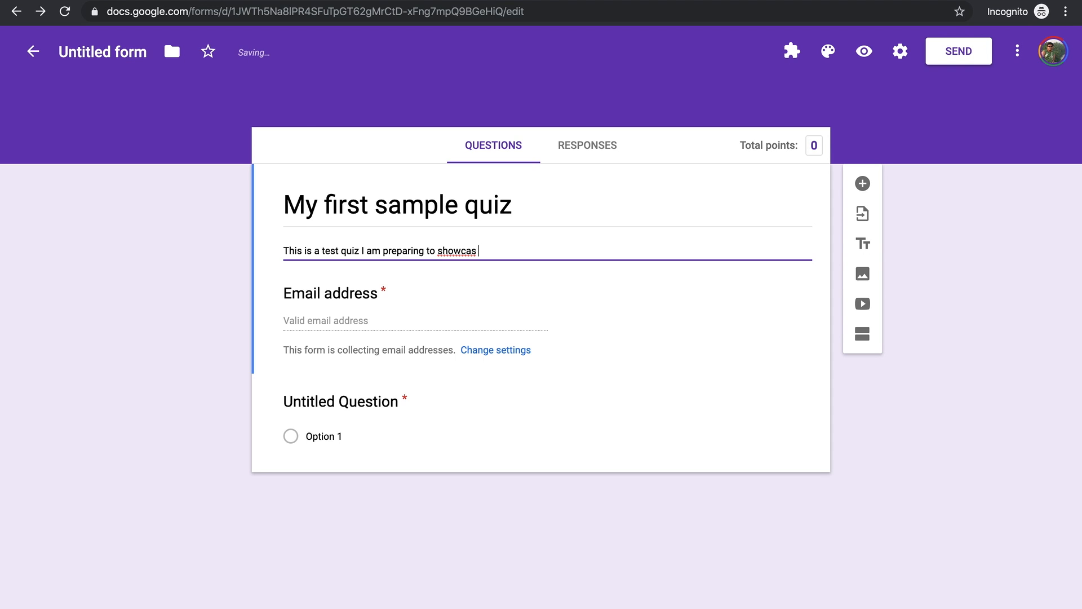
pyautogui.write('e how to create a quiz o')
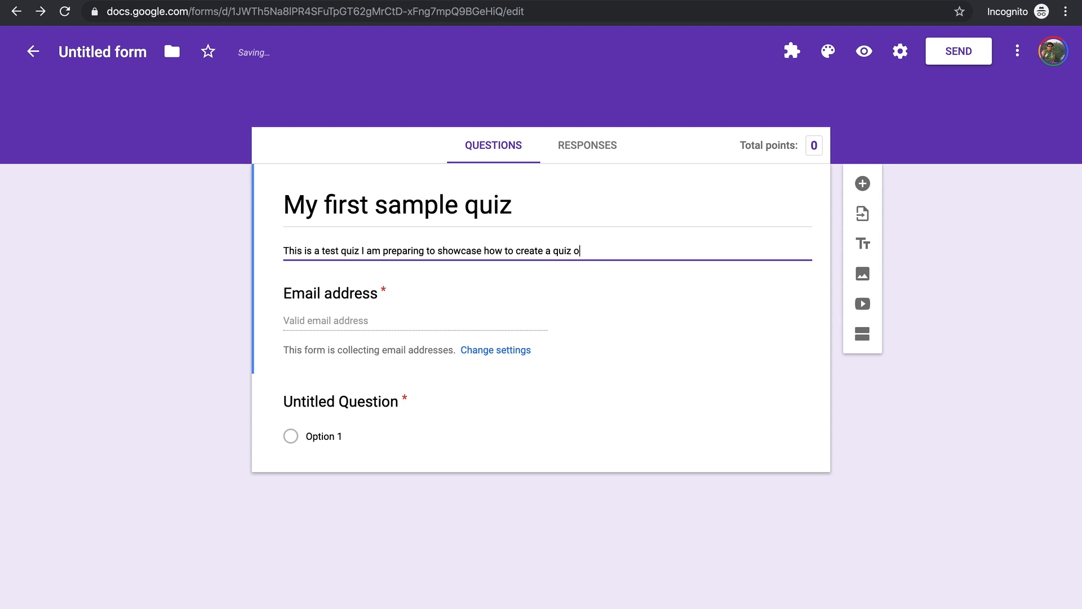
pyautogui.write('n google forms')
pyautogui.click(327, 329)
pyautogui.click(321, 323)
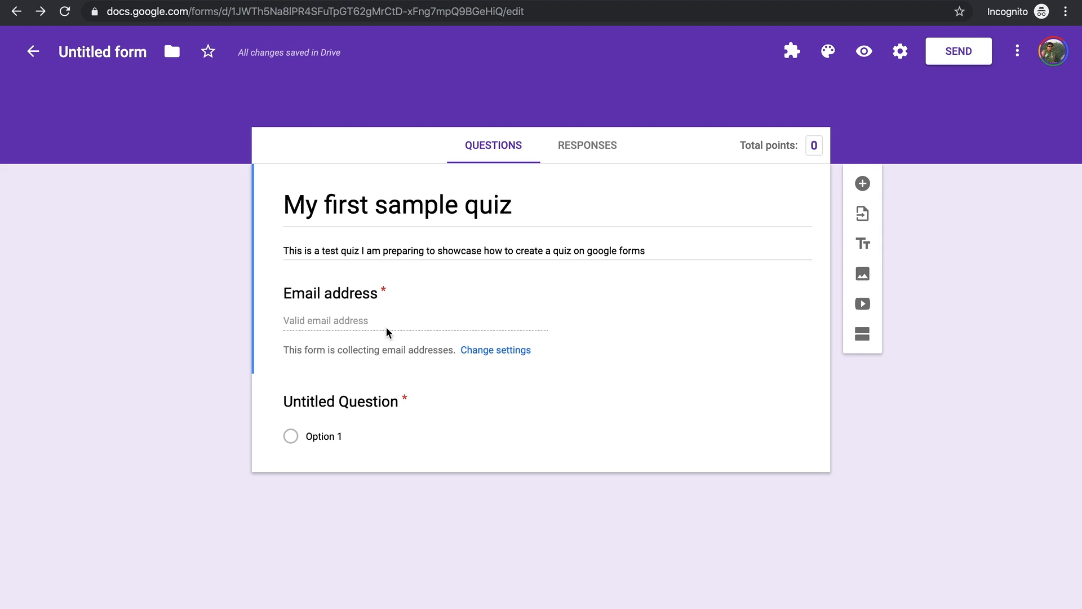
pyautogui.click(447, 434)
# Step: Write the first question's title as 'Which wonder of the world is in India?'
pyautogui.click(439, 316)
pyautogui.click(357, 402)
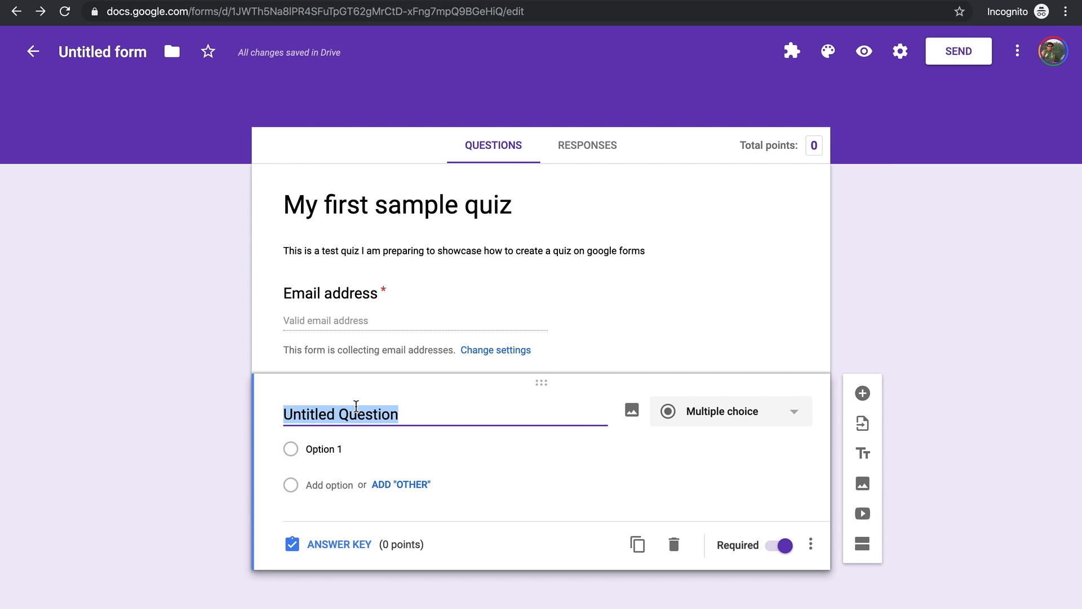
pyautogui.write('What is the')
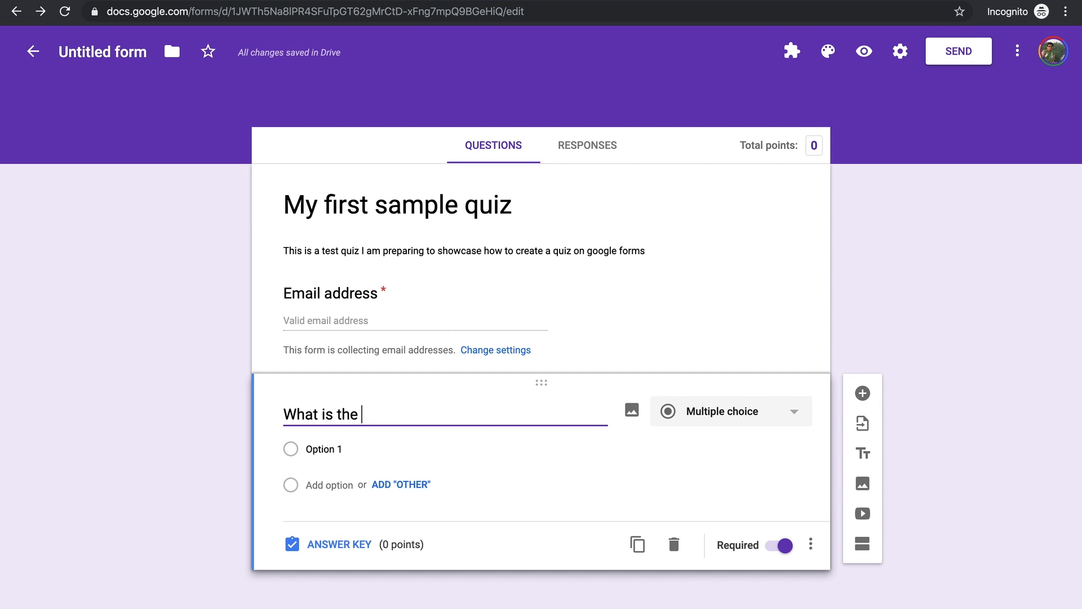
pyautogui.write(' 7th work')
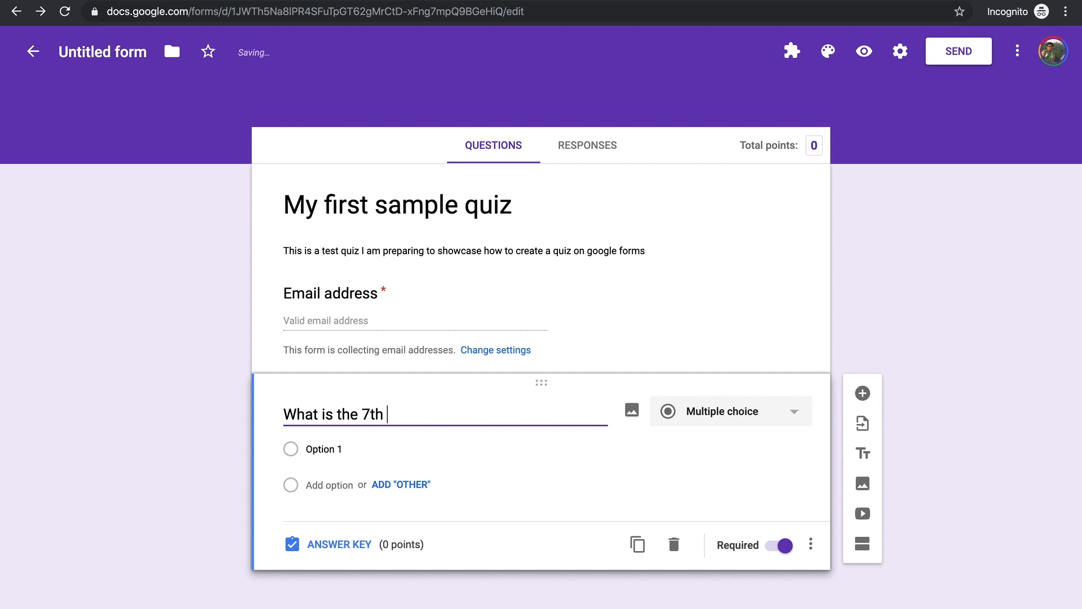
pyautogui.press('BackSpace')
pyautogui.press('BackSpace')
pyautogui.write('nder of ')
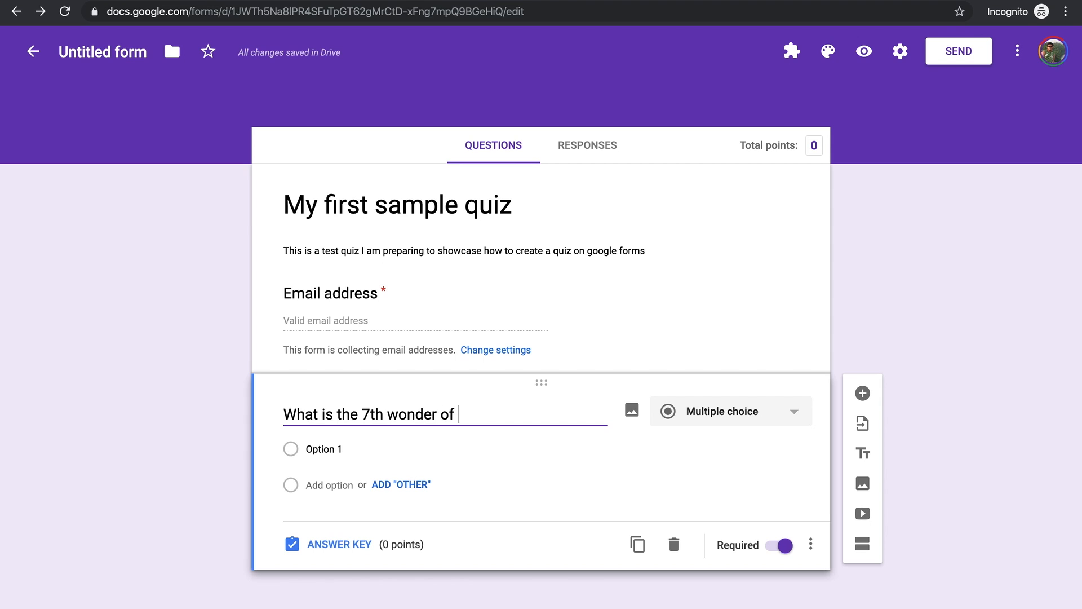
pyautogui.write('the world in india')
pyautogui.hotkey('alt', 'shift', 'Left')
pyautogui.write('Inda')
pyautogui.press('super+Left')
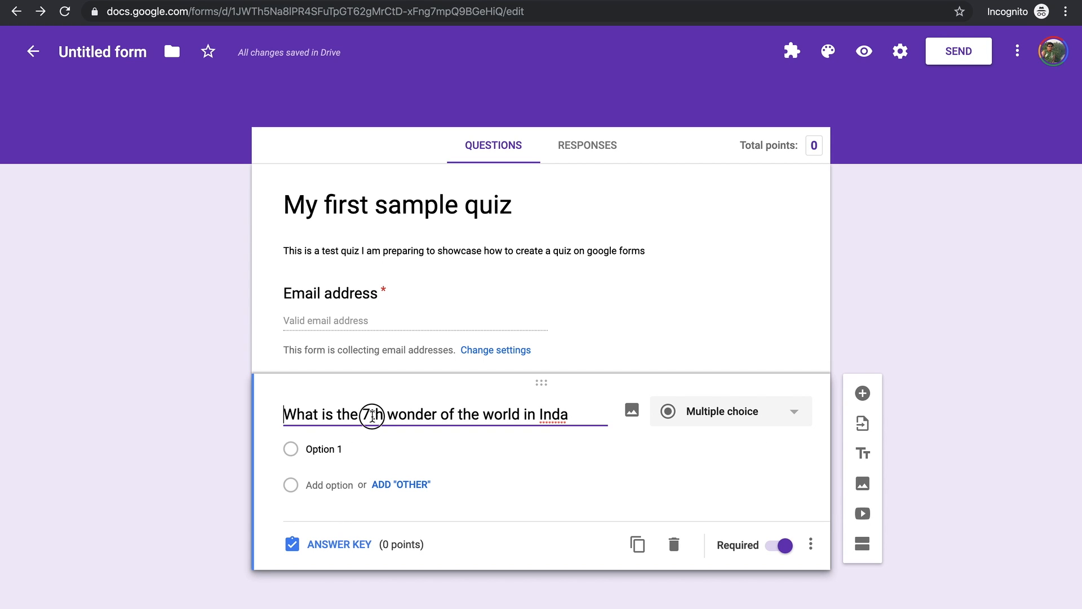
pyautogui.tripleClick(372, 416)
pyautogui.write('Wh')
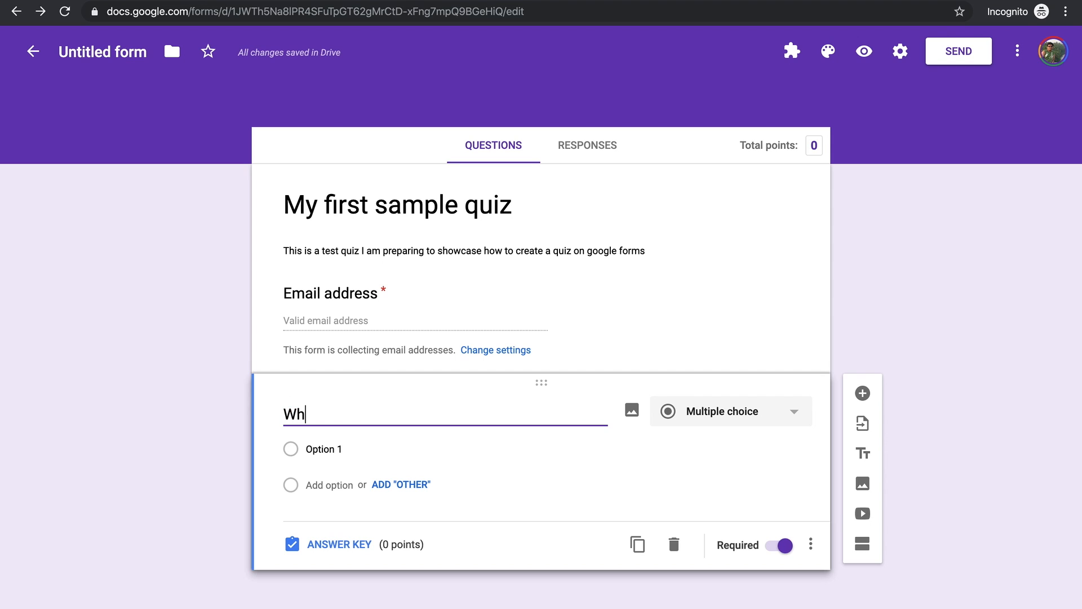
pyautogui.write('ich wonder of ')
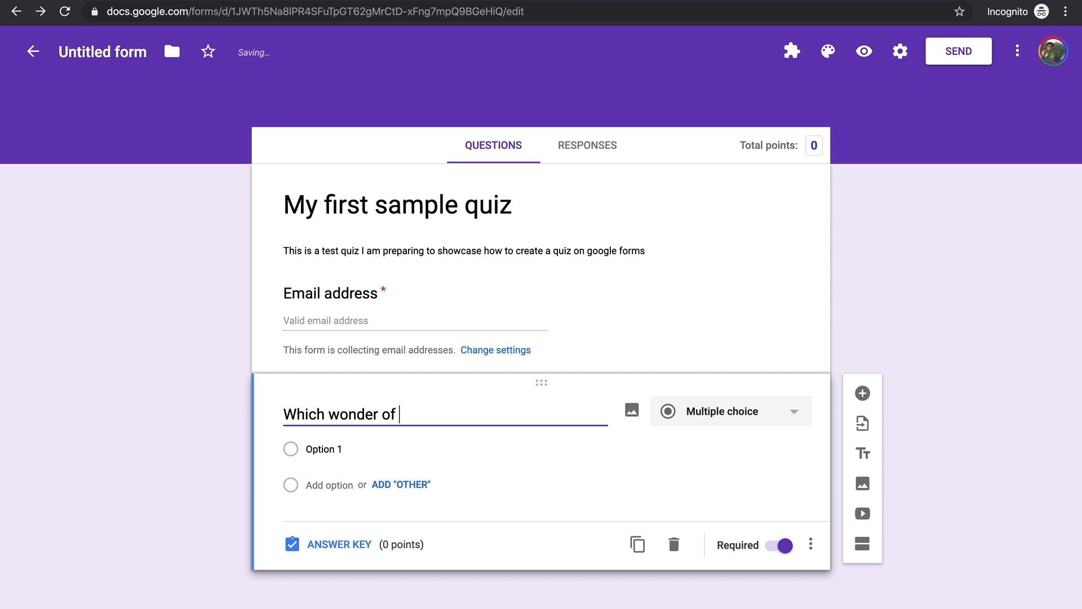
pyautogui.write('the world is in India?')
pyautogui.click(776, 416)
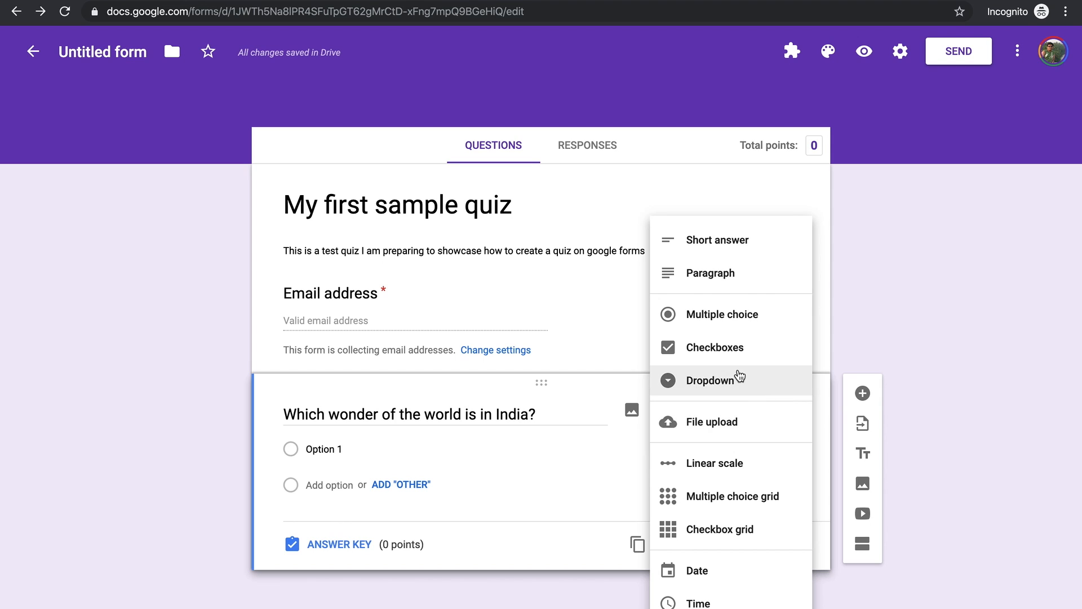
# Step: Give the multiple-choice India question the options Taj Mahal, Red Fort and Statue of Unity
pyautogui.click(722, 314)
pyautogui.click(376, 446)
pyautogui.write('Taj Mahal')
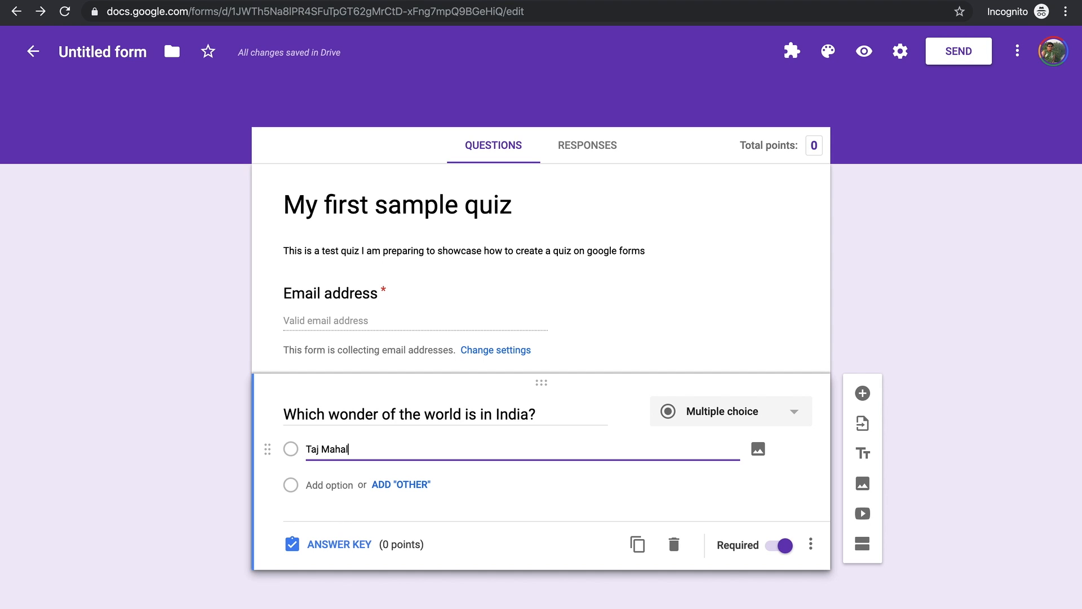
pyautogui.press('Return')
pyautogui.write('Red Fort')
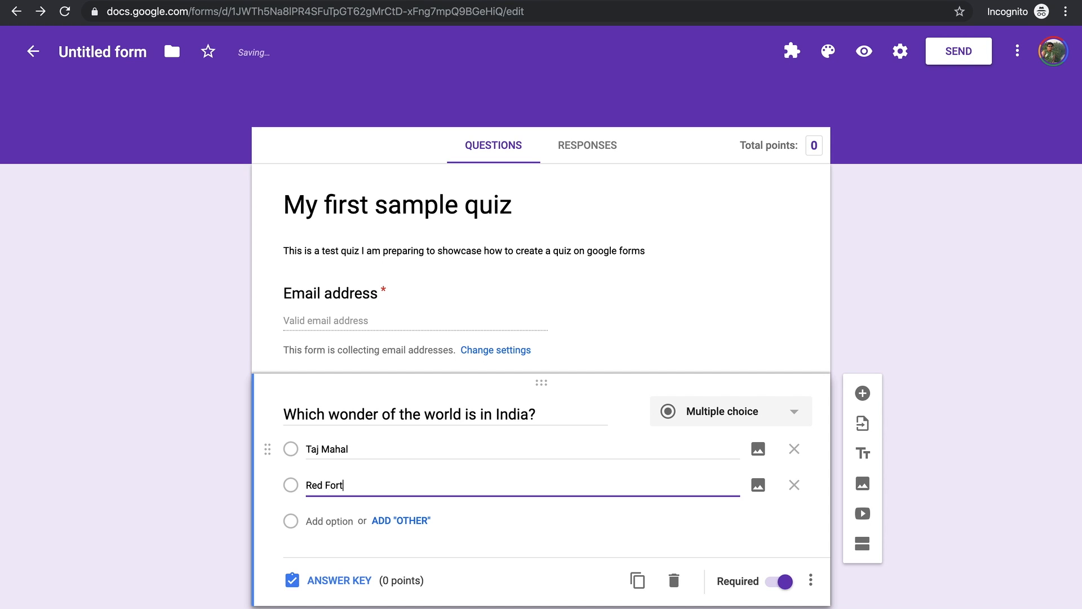
pyautogui.press('Return')
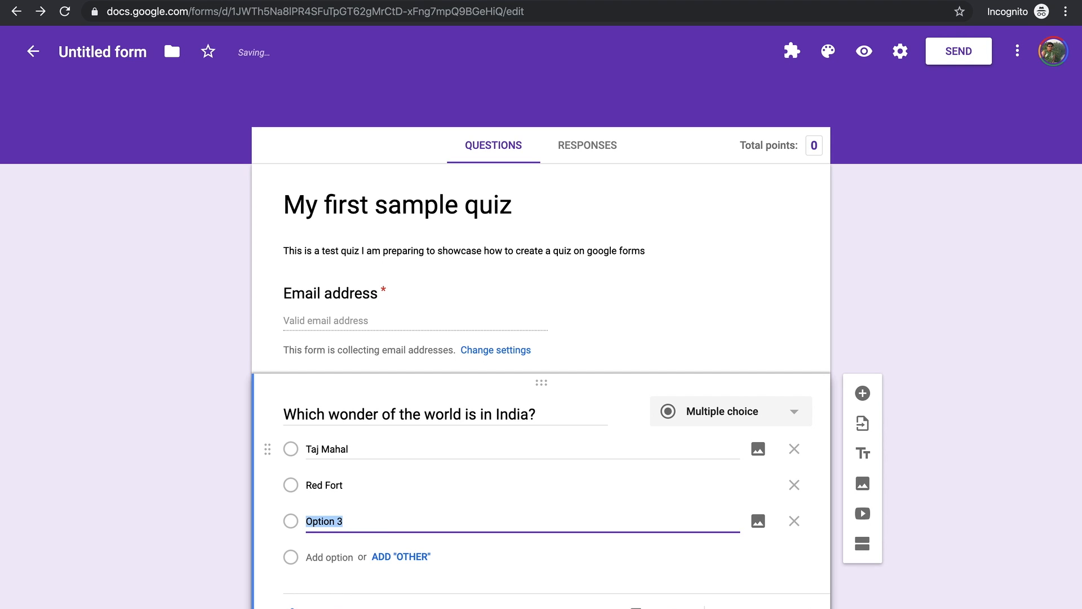
pyautogui.write('Stautu')
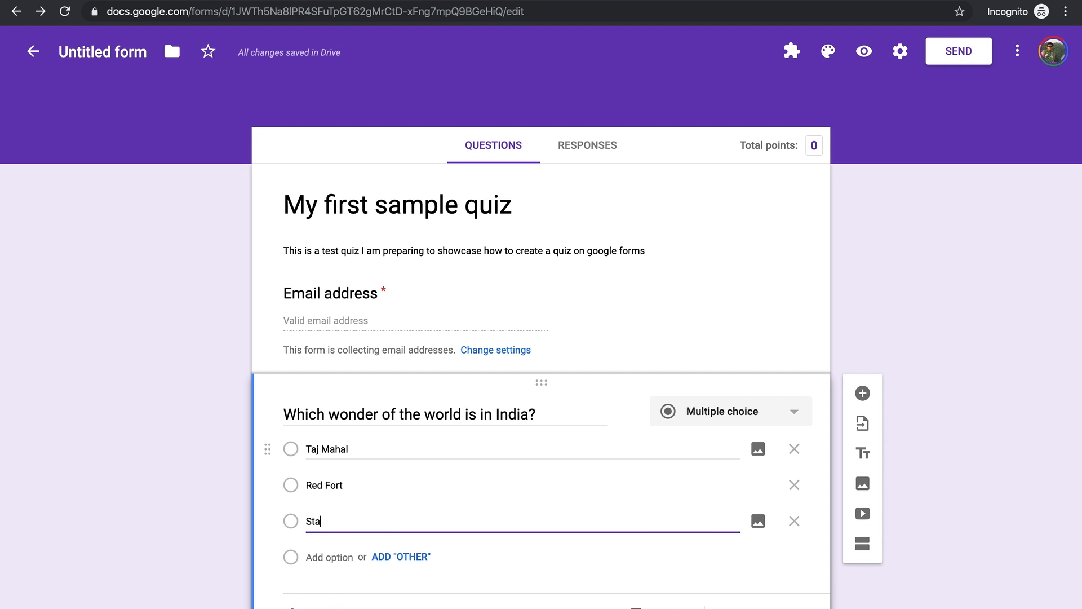
pyautogui.press('BackSpace')
pyautogui.press('BackSpace')
pyautogui.press('BackSpace')
pyautogui.write('tus')
pyautogui.press('BackSpace')
pyautogui.press('BackSpace')
pyautogui.write('er')
pyautogui.write(' of ')
pyautogui.write('Unity')
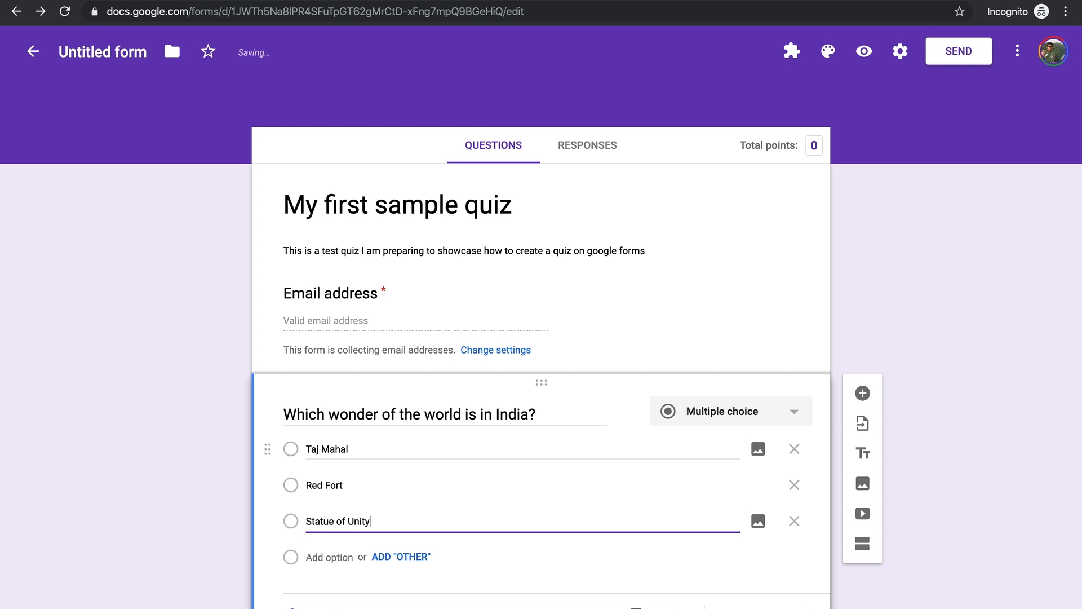
pyautogui.scroll(-1, 642, 455)
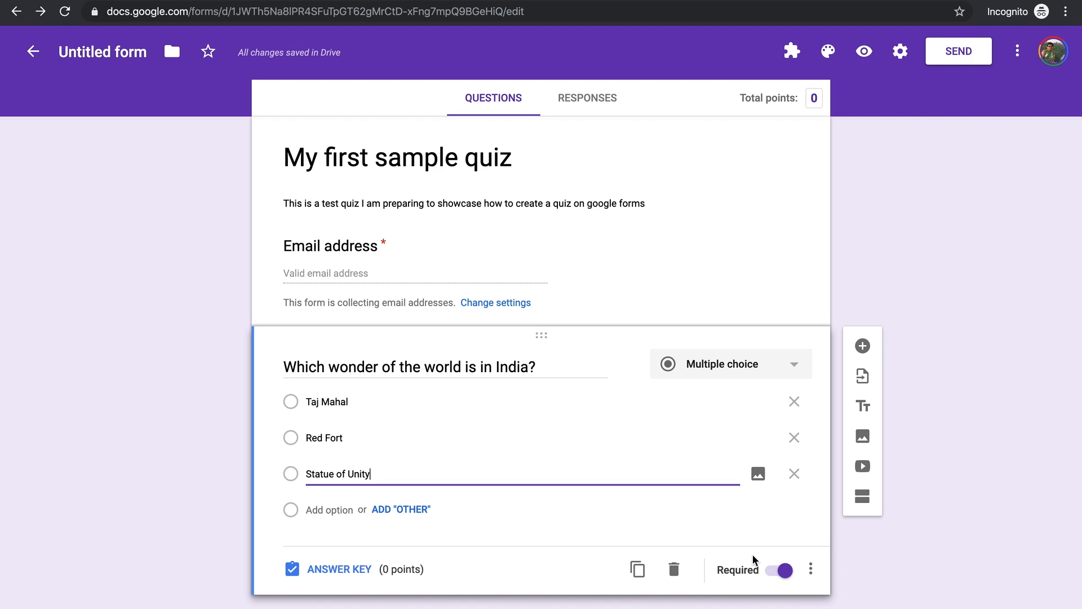
pyautogui.click(324, 569)
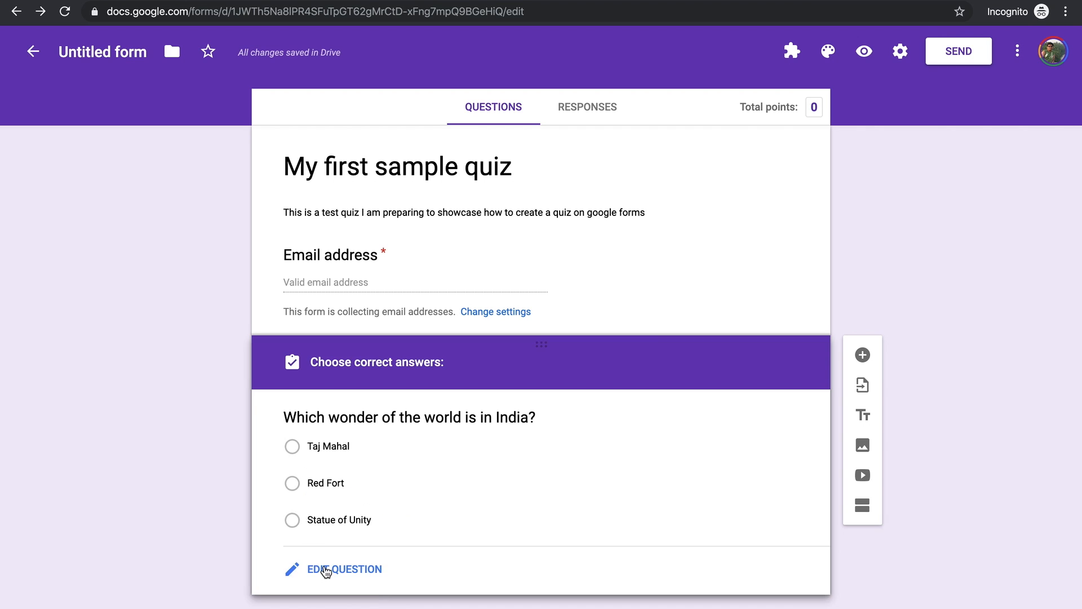
# Step: In the answer key, set the question to 1 point and mark Taj Mahal correct
pyautogui.write('2')
pyautogui.click(772, 420)
pyautogui.click(772, 420)
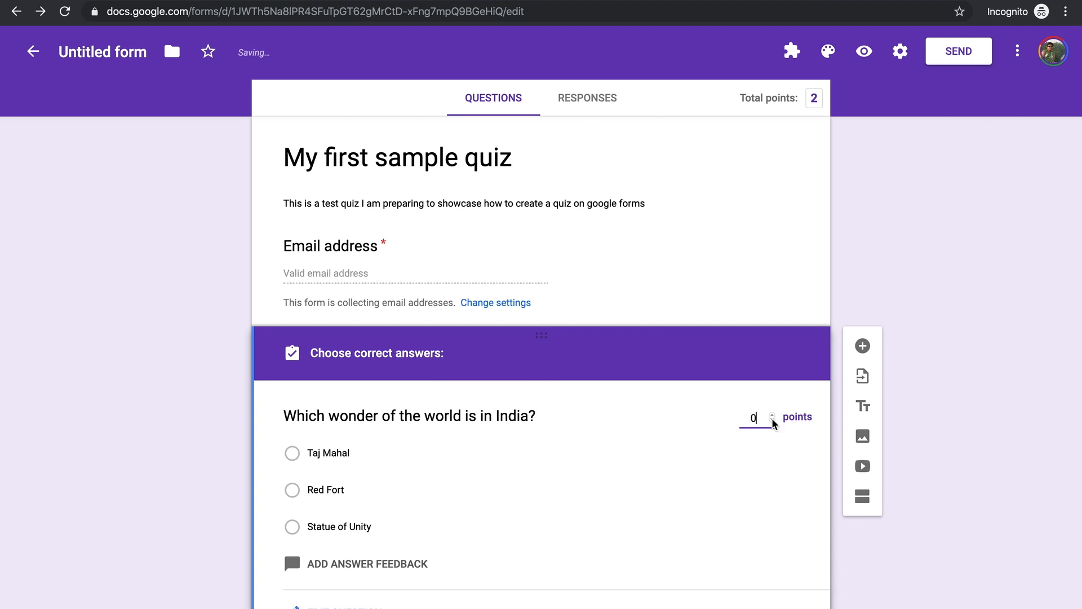
pyautogui.click(773, 415)
pyautogui.click(293, 454)
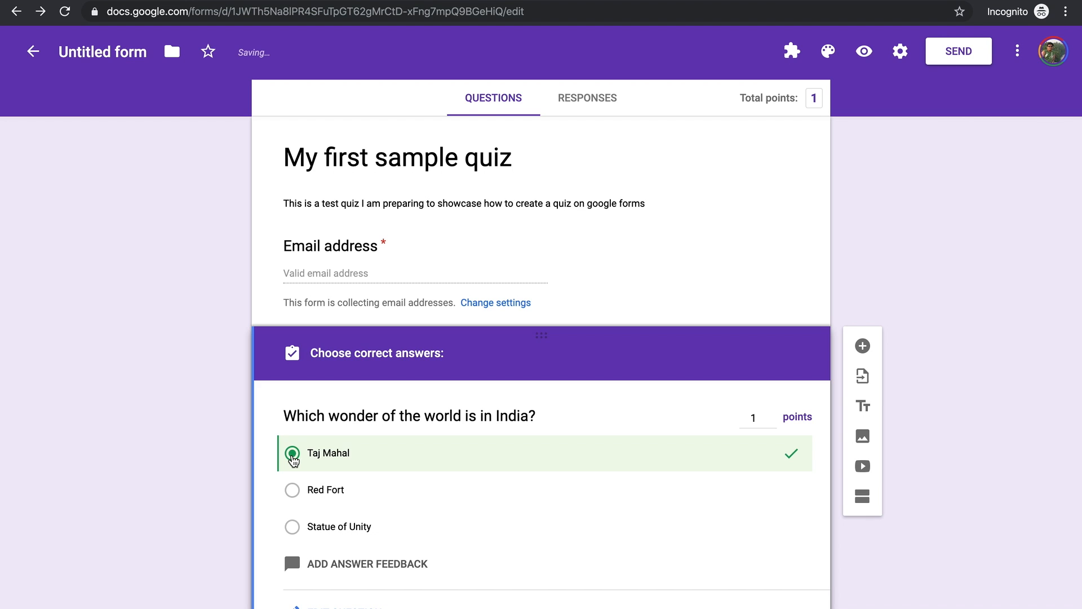
pyautogui.scroll(-1, 292, 460)
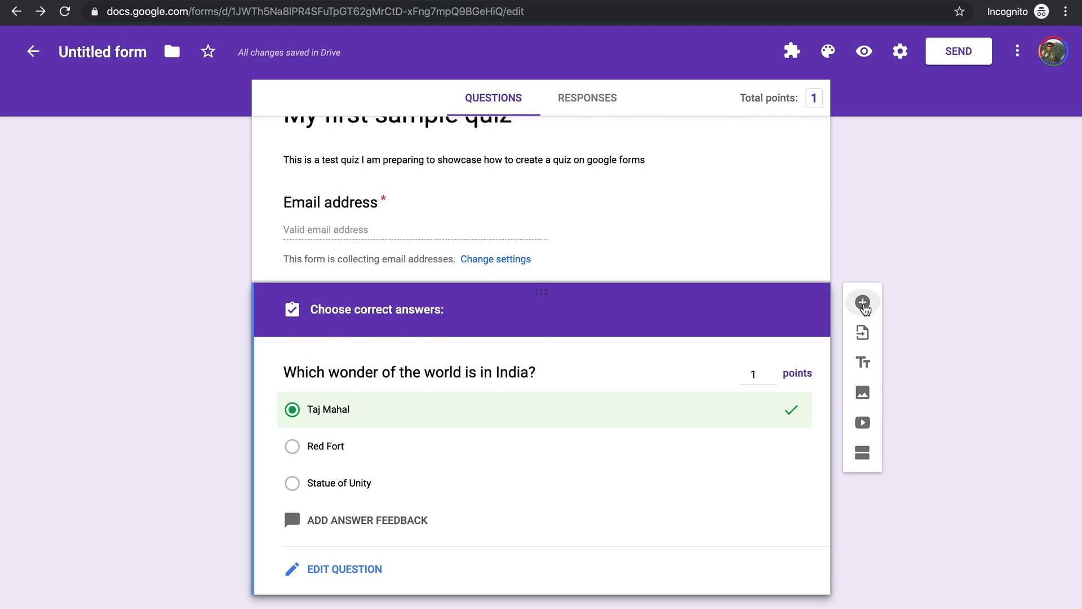
# Step: Add the multiple-choice question 'What is my age?' with options 50, 100 and 150
pyautogui.click(863, 303)
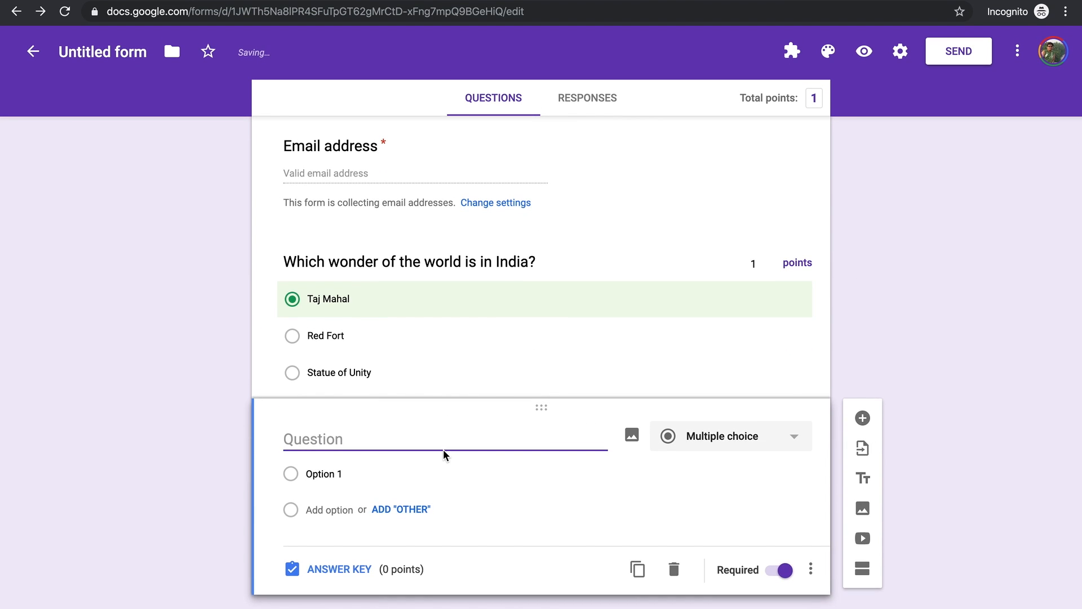
pyautogui.write('What is')
pyautogui.write('my ')
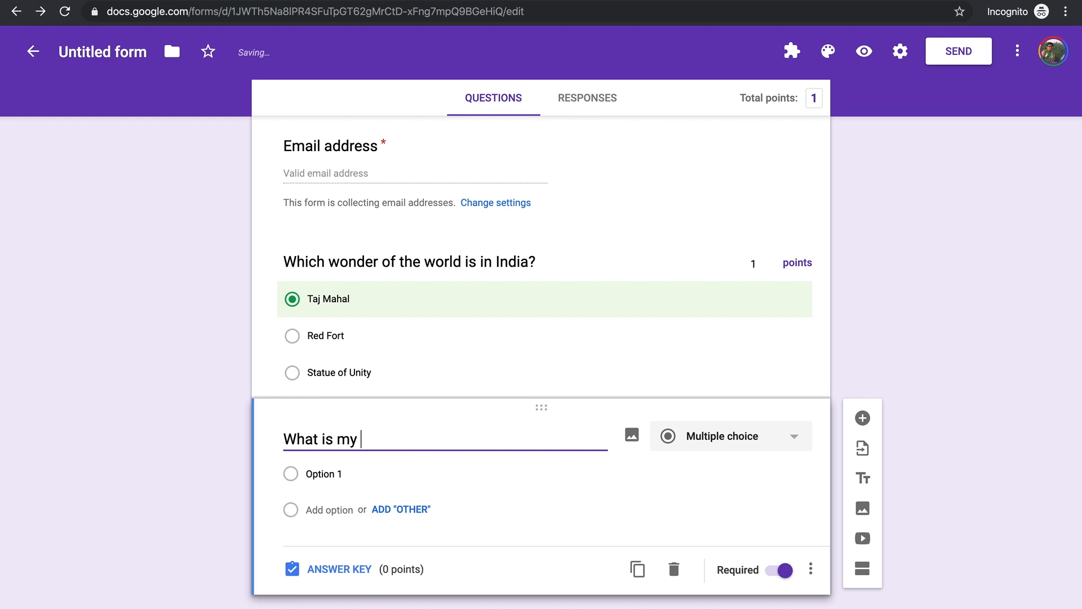
pyautogui.write('age?')
pyautogui.click(345, 472)
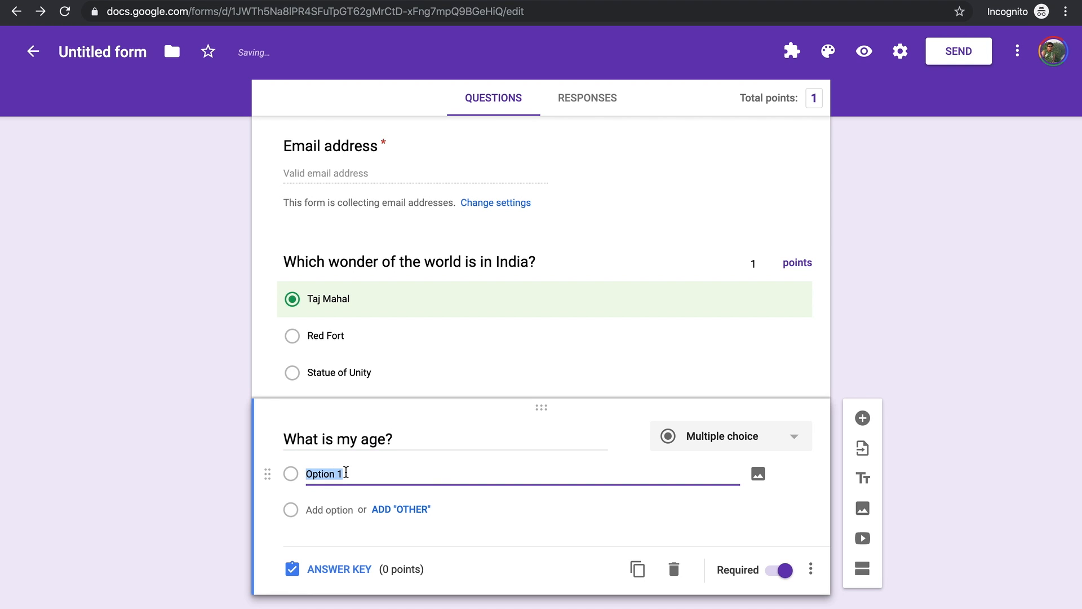
pyautogui.write('50')
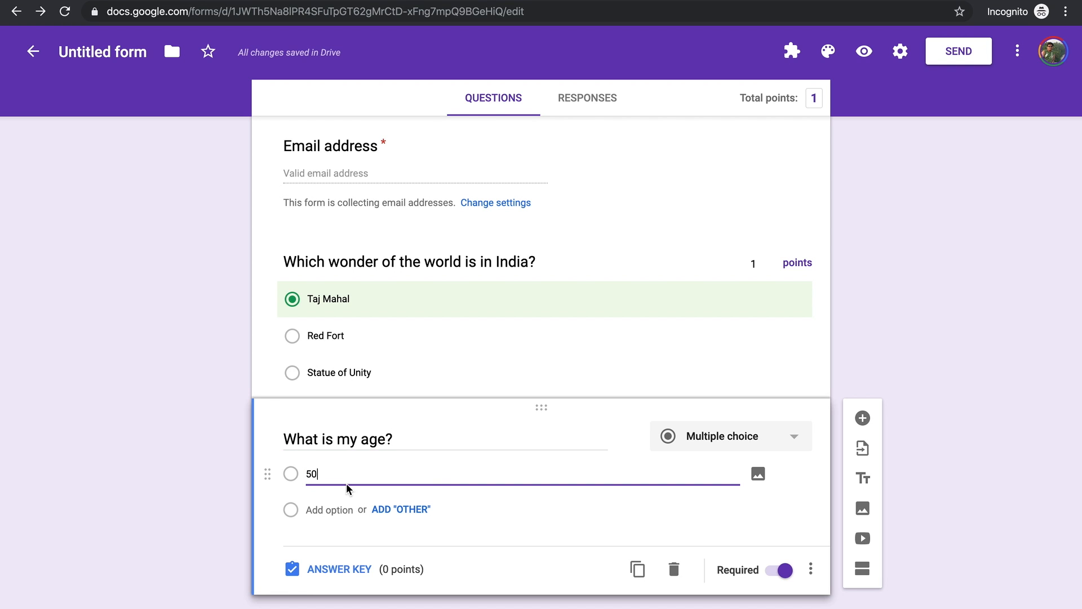
pyautogui.click(355, 509)
pyautogui.write('10')
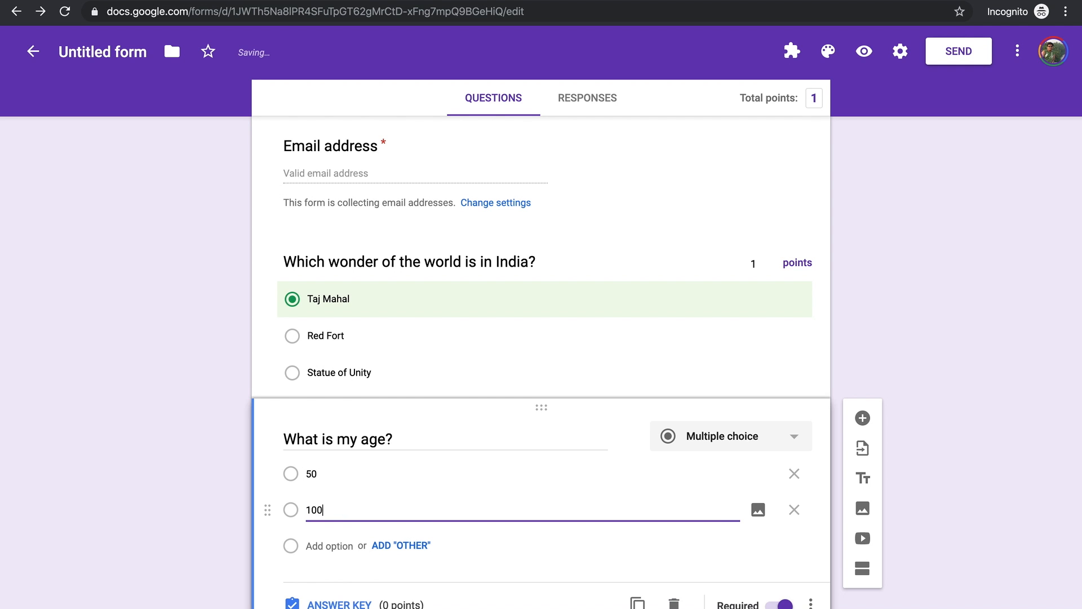
pyautogui.write('0')
pyautogui.press('Return')
pyautogui.write('150')
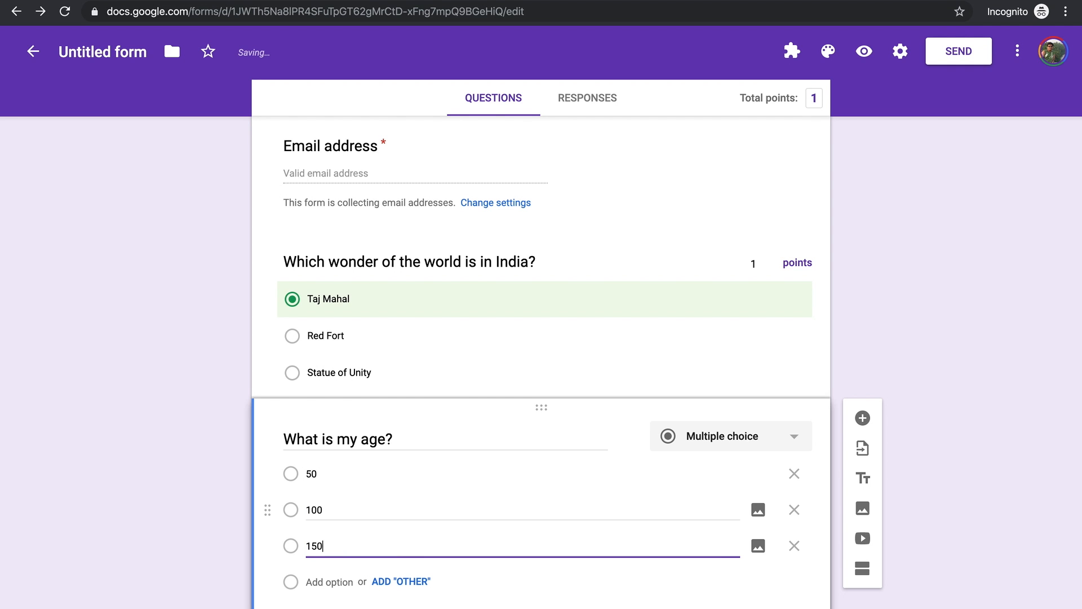
pyautogui.scroll(-1, 563, 504)
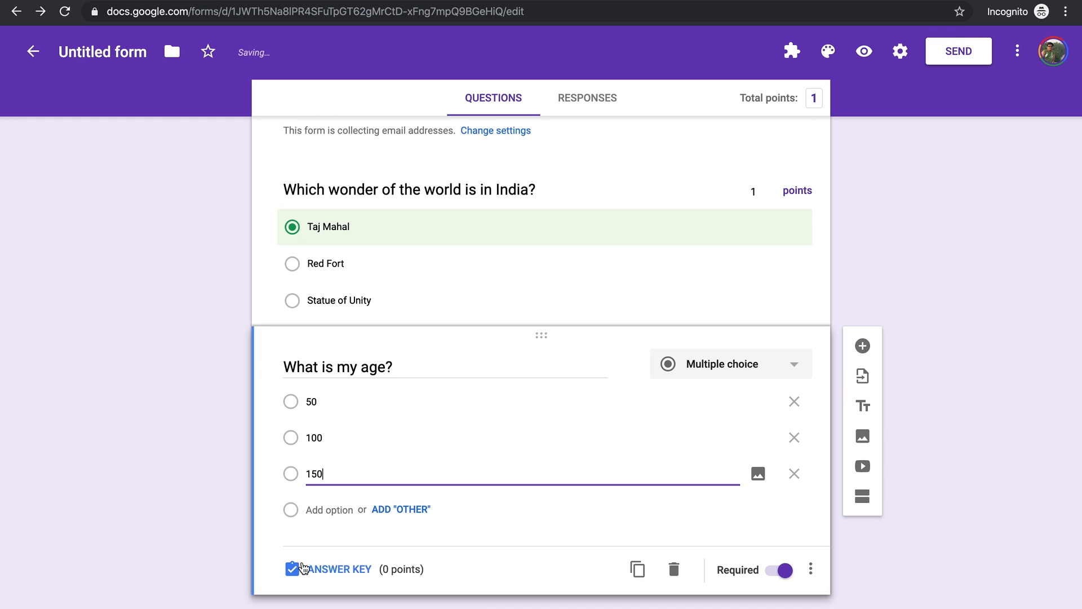
# Step: In the age question's answer key, mark 100 as correct for 1 point, totalling 2 points
pyautogui.click(324, 569)
pyautogui.click(292, 490)
pyautogui.click(757, 418)
pyautogui.click(975, 430)
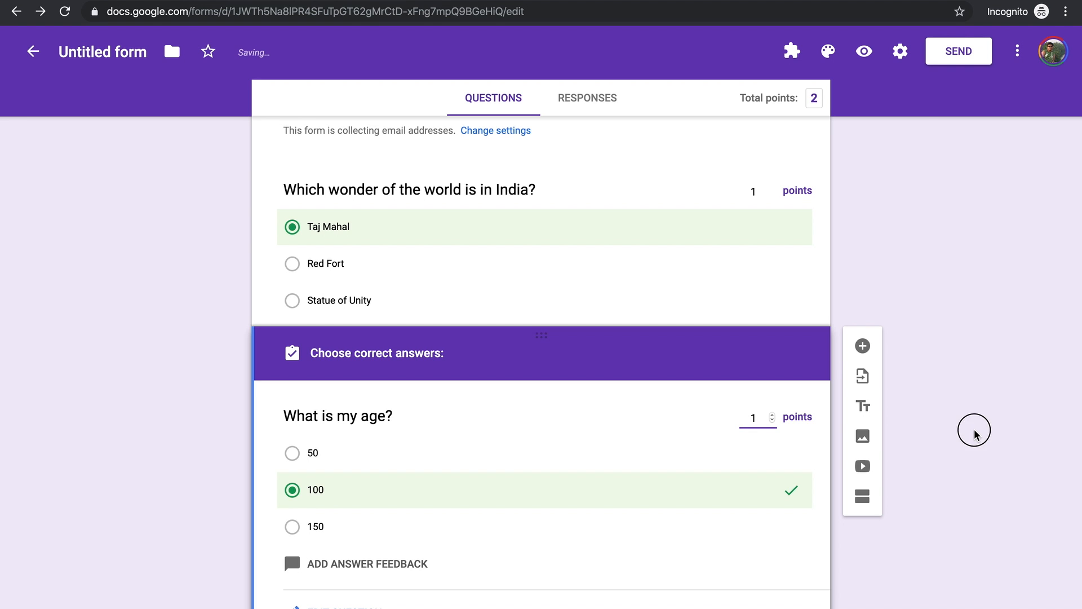
pyautogui.scroll(-2, 975, 434)
pyautogui.scroll(5, 596, 275)
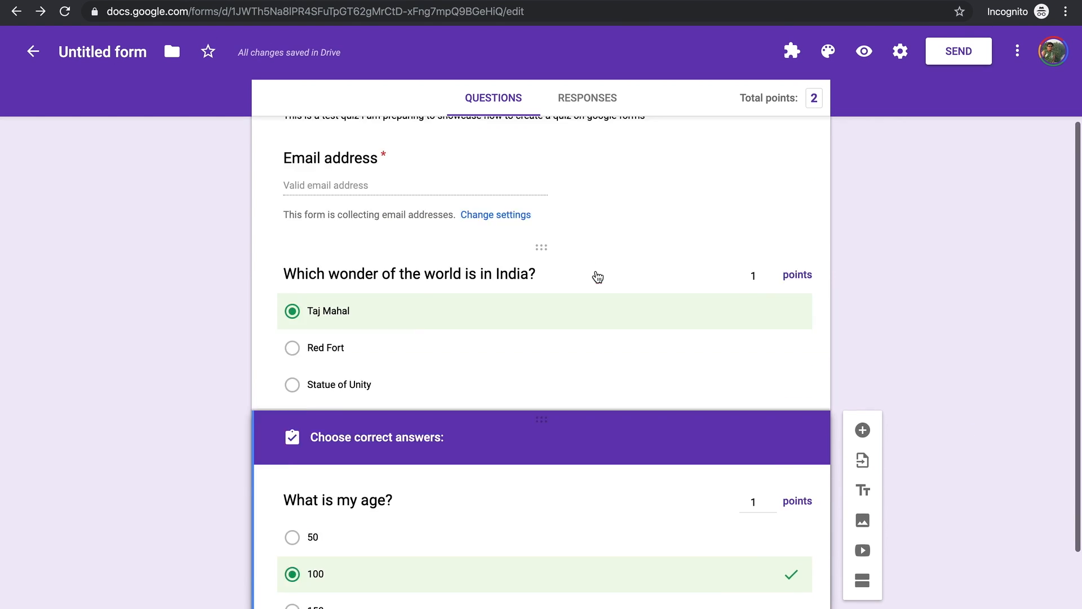
pyautogui.scroll(-5, 536, 555)
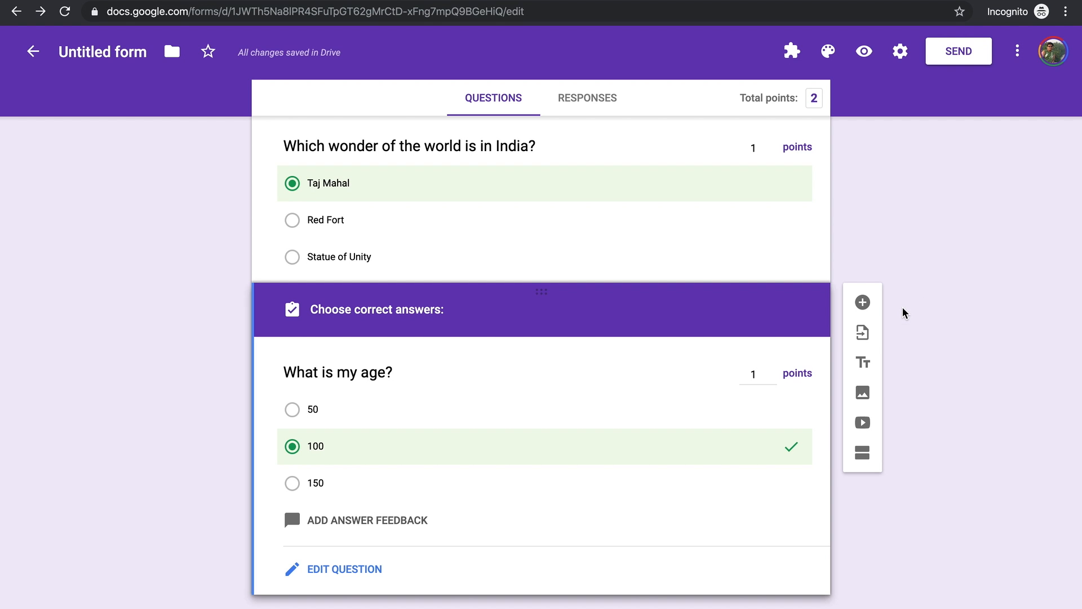
pyautogui.scroll(5, 684, 248)
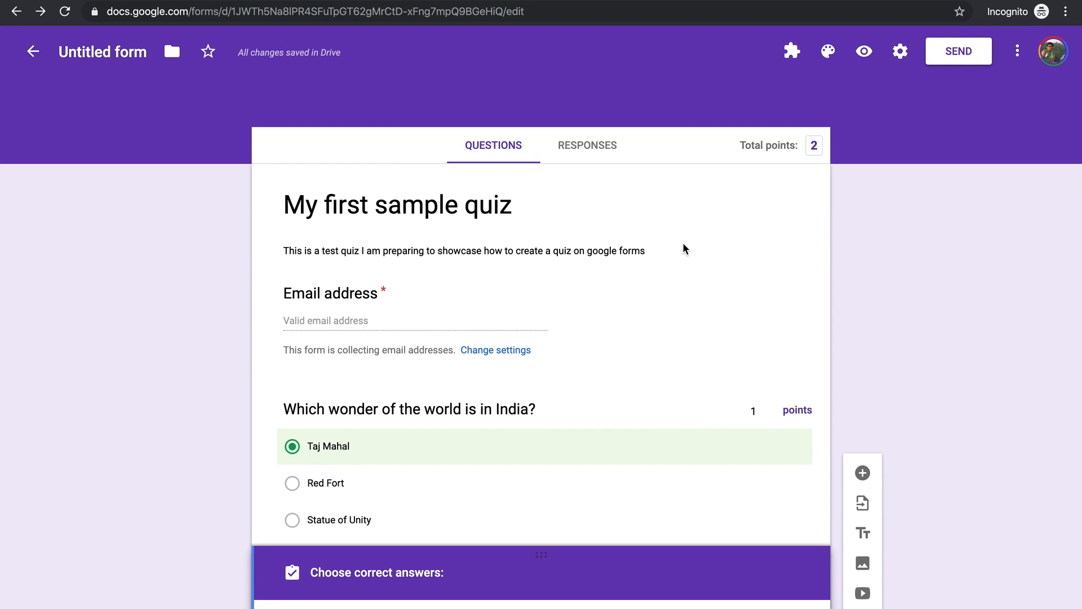
pyautogui.scroll(-5, 684, 247)
pyautogui.scroll(5, 682, 246)
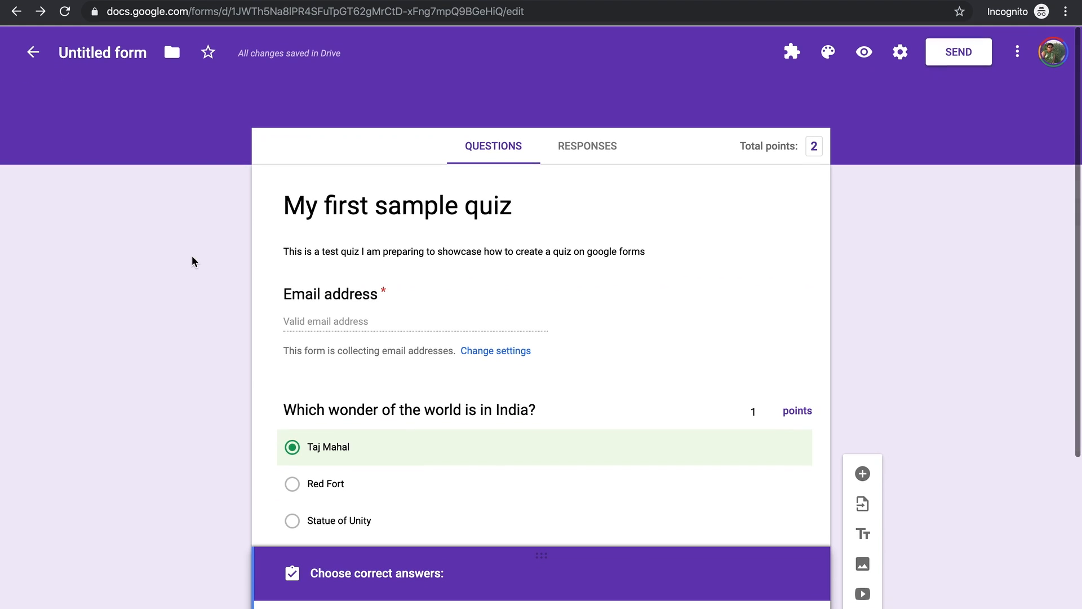
# Step: Preview the quiz and enter the respondent's e-mail address in the Email field
pyautogui.click(865, 57)
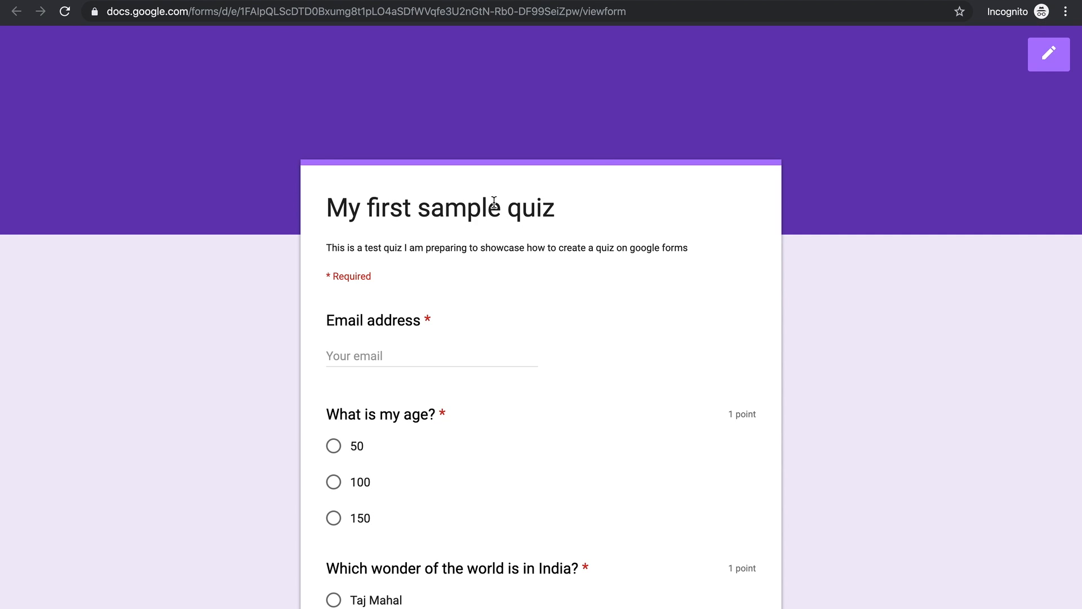
pyautogui.scroll(-5, 483, 350)
pyautogui.scroll(5, 483, 350)
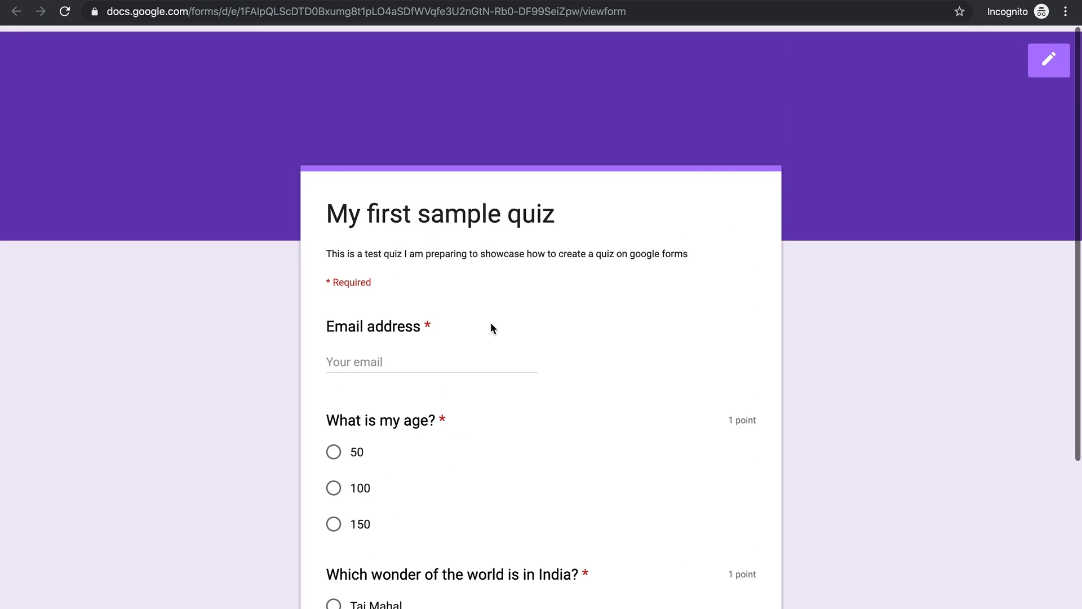
pyautogui.click(404, 353)
pyautogui.scroll(-1, 405, 352)
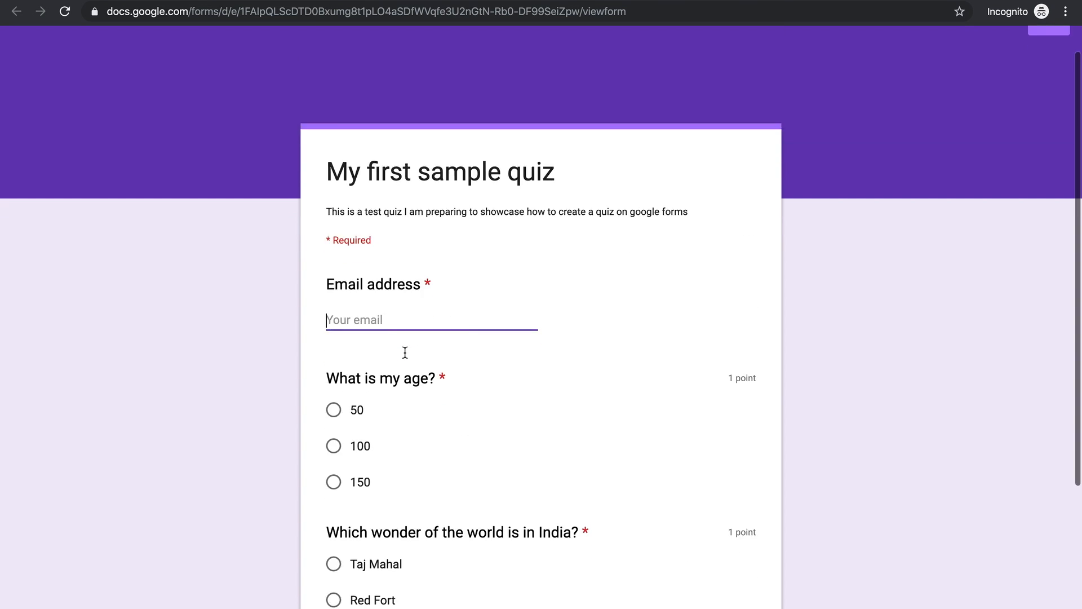
pyautogui.scroll(-4, 405, 352)
pyautogui.click(337, 264)
pyautogui.click(366, 134)
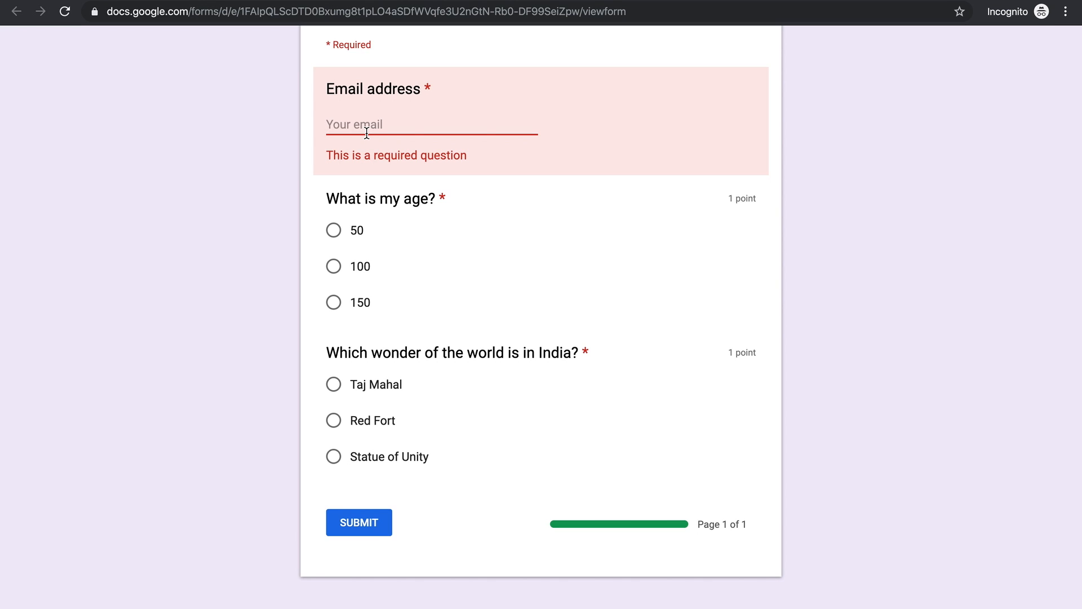
pyautogui.write('behvei')
pyautogui.press('BackSpace')
pyautogui.press('BackSpace')
pyautogui.press('BackSpace')
pyautogui.press('BackSpace')
pyautogui.press('BackSpace')
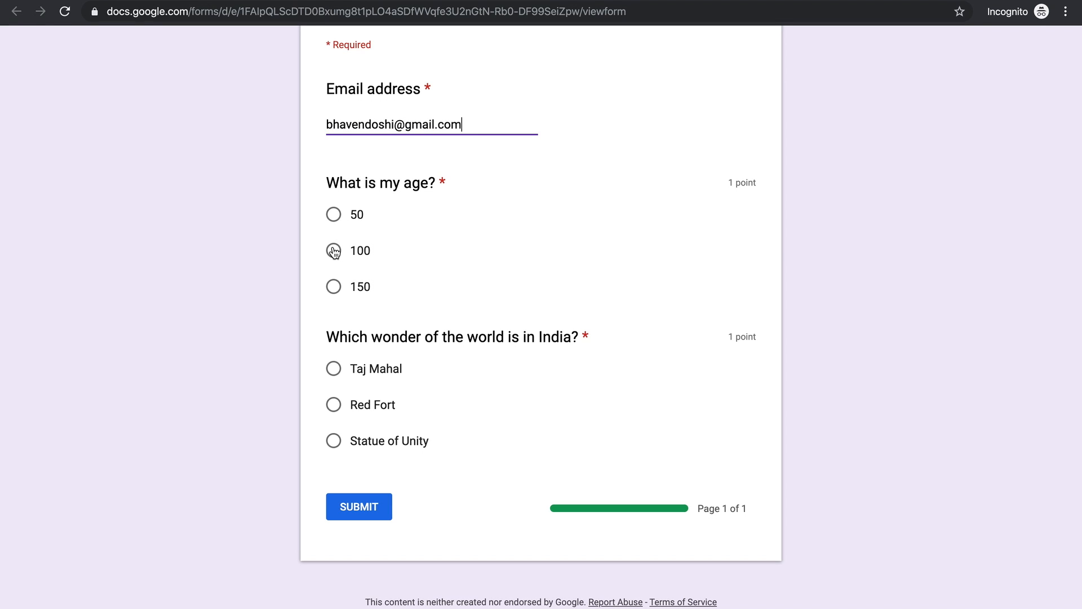
# Step: Answer 50 for the age question and Taj Mahal for the wonder question
pyautogui.click(333, 221)
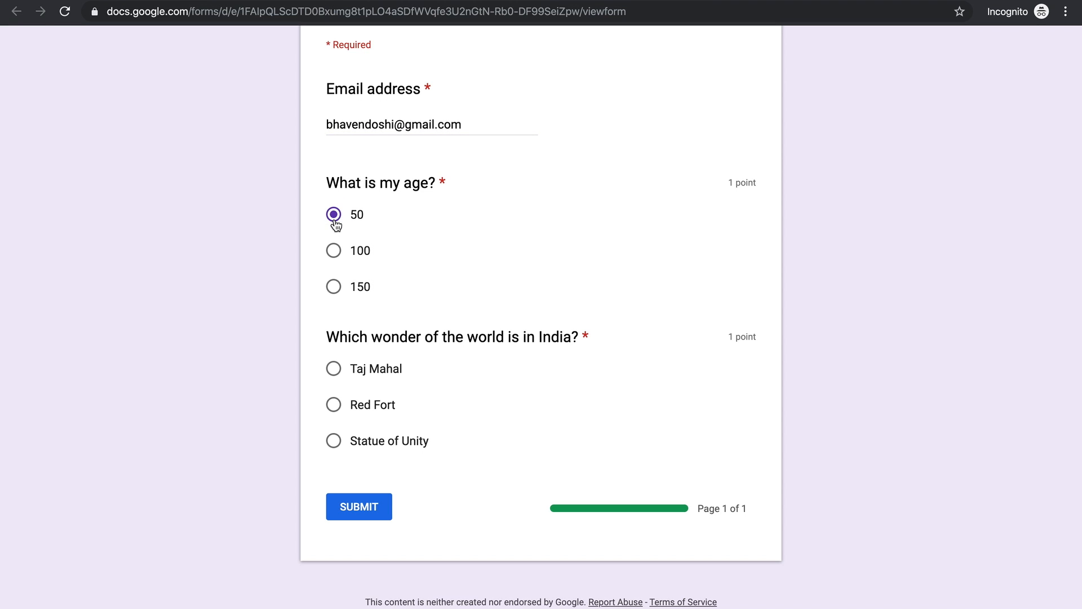
pyautogui.click(333, 406)
pyautogui.click(337, 380)
pyautogui.scroll(3, 402, 471)
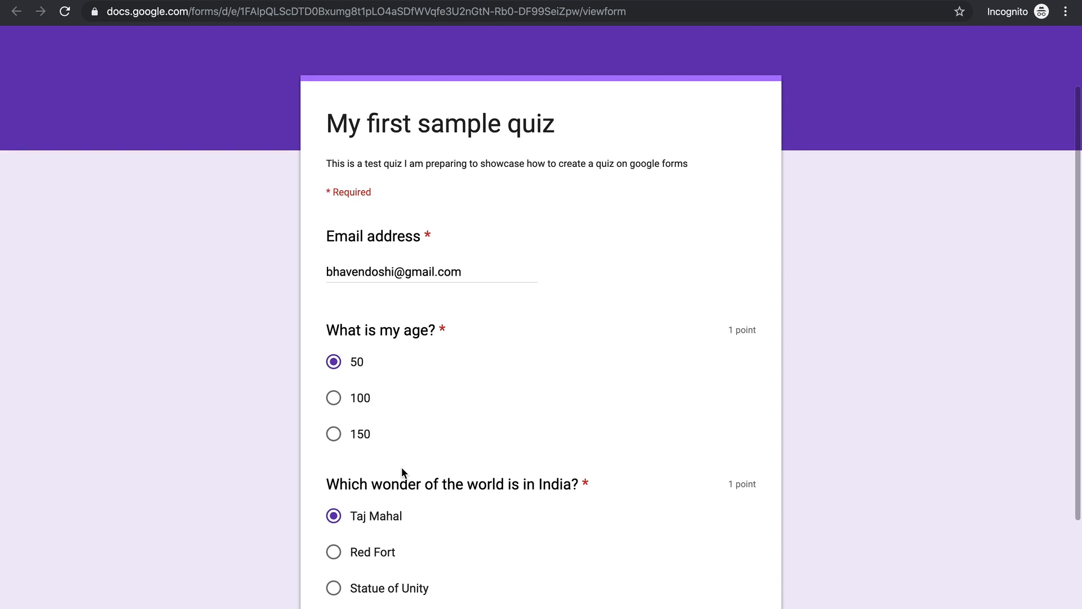
pyautogui.scroll(-3, 394, 496)
pyautogui.scroll(3, 845, 192)
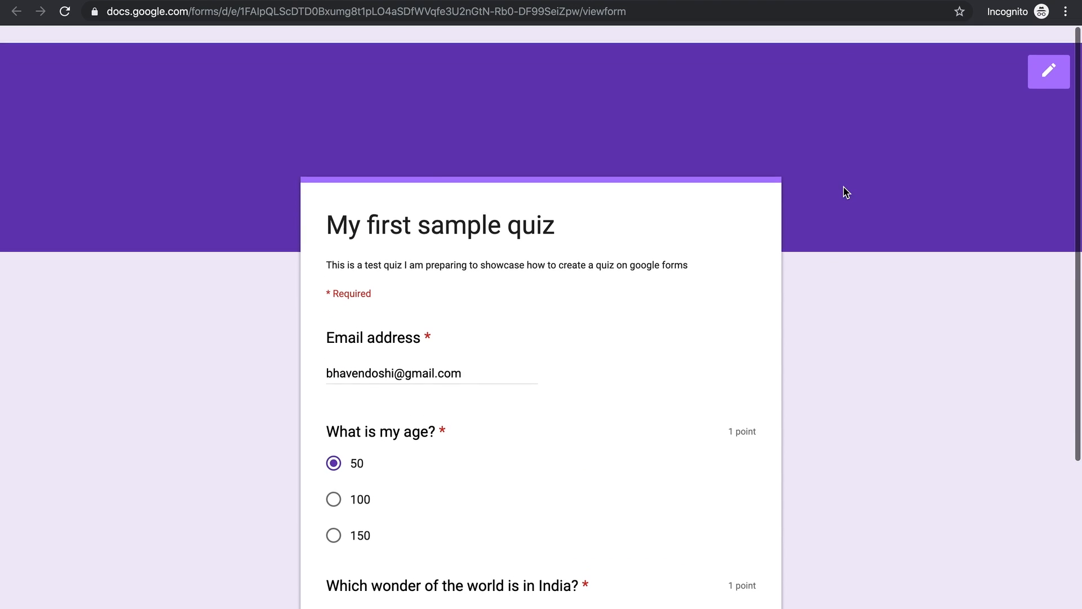
pyautogui.click(1048, 56)
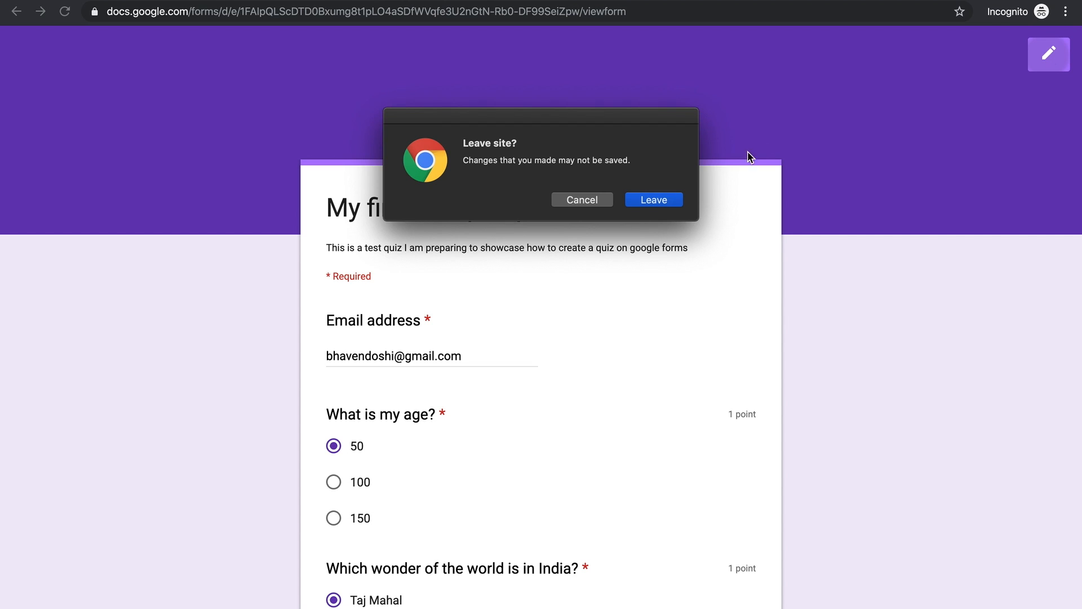
# Step: Leave the preview and view the Responses page showing 0 responses
pyautogui.click(661, 198)
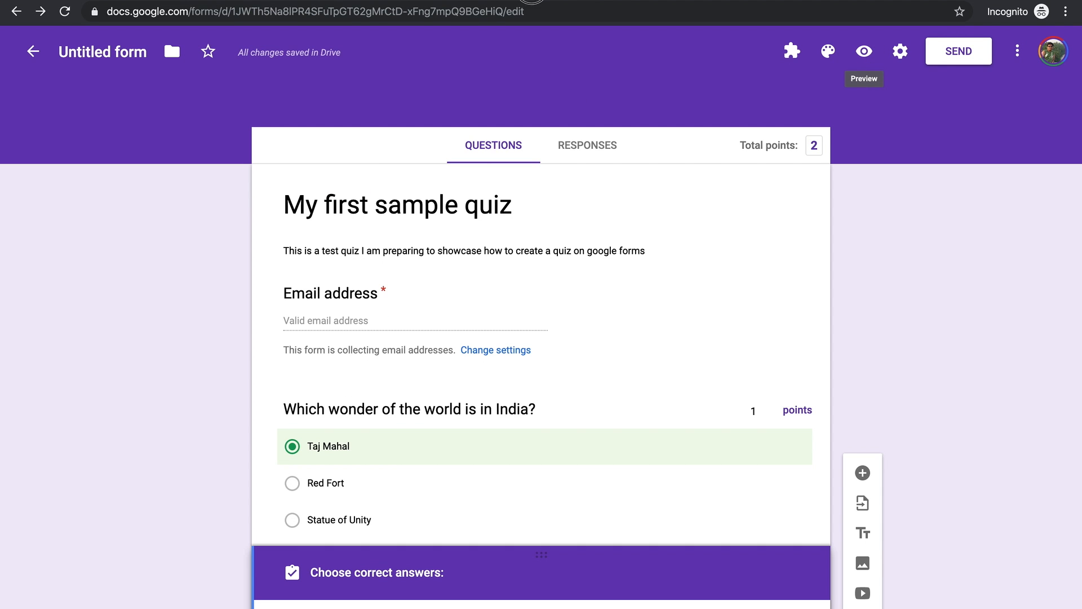
pyautogui.click(606, 155)
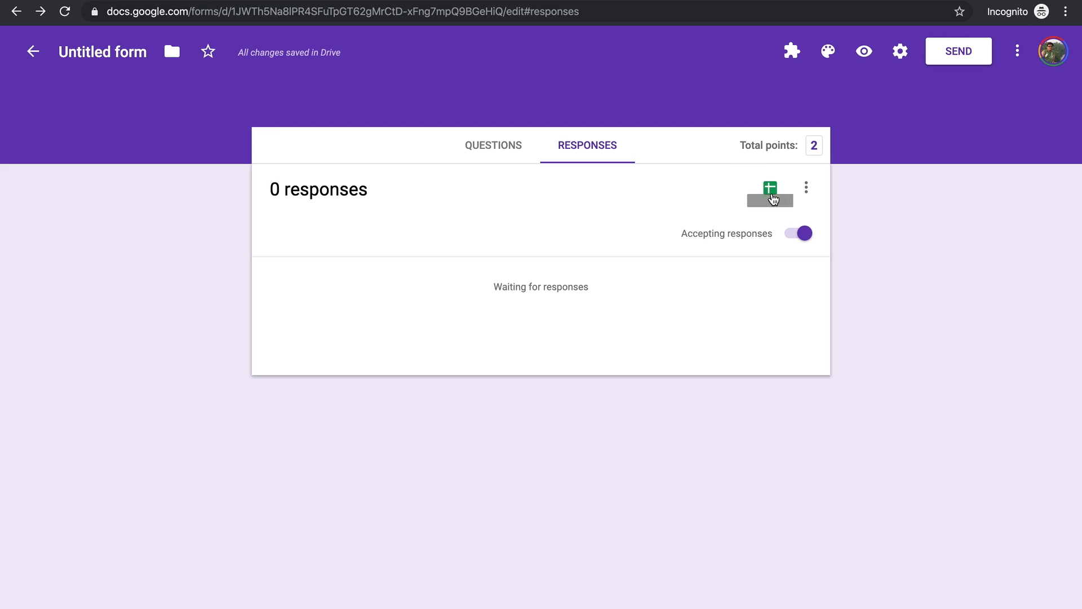